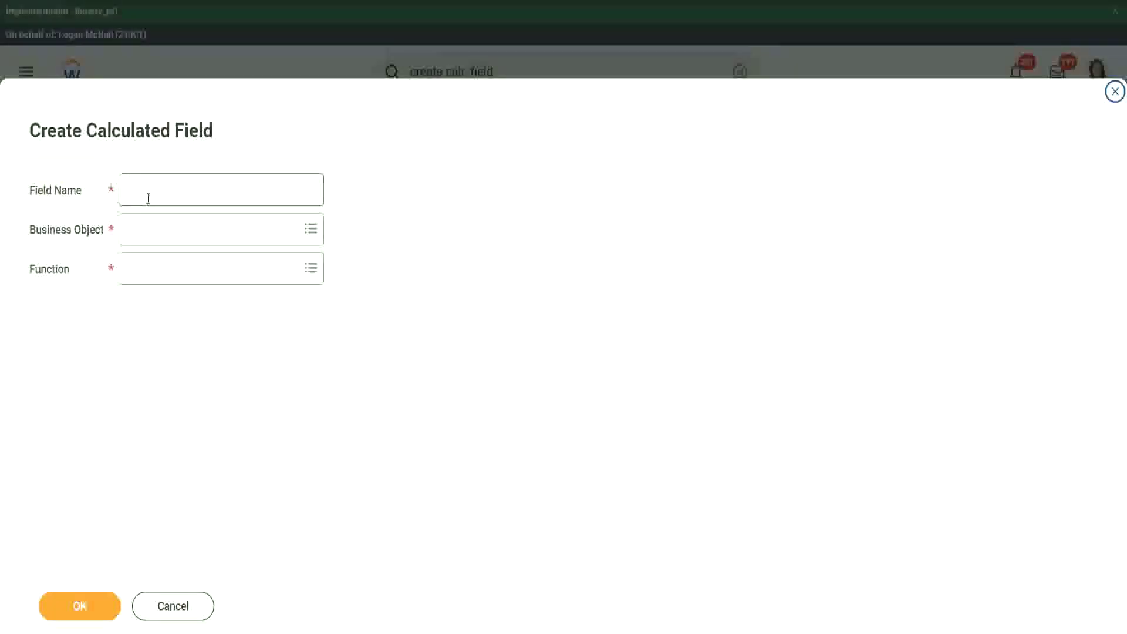
- Enter 'CF-WW-TF-Dependent Relationship is Child' as the Field Name, inserting the missing word Dependent
left_click(153, 191)
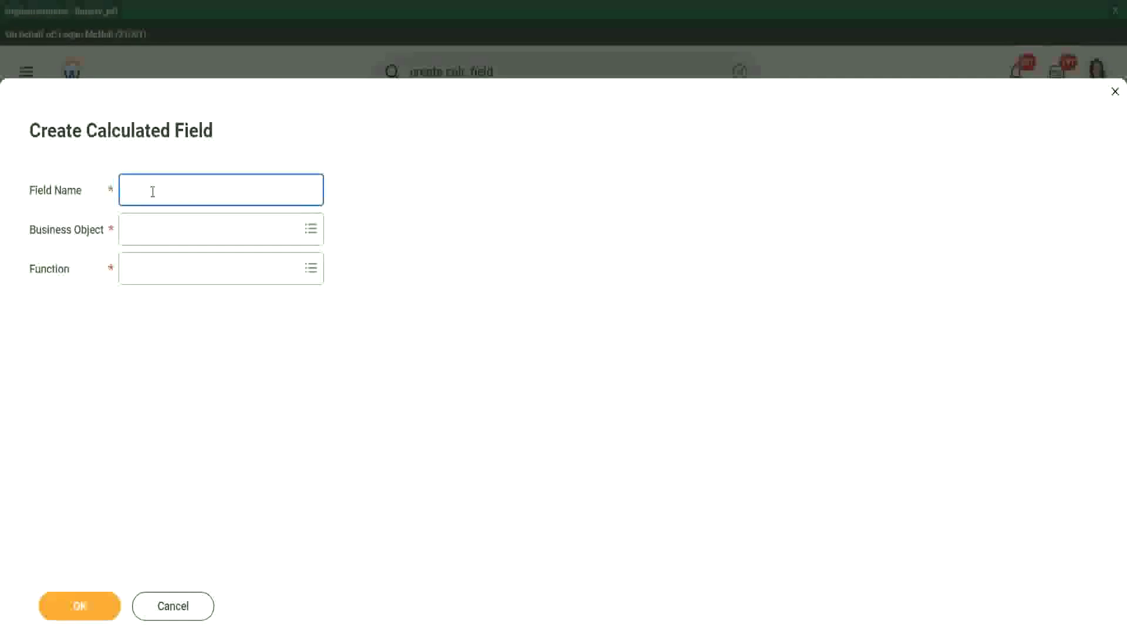
type("CF-WM")
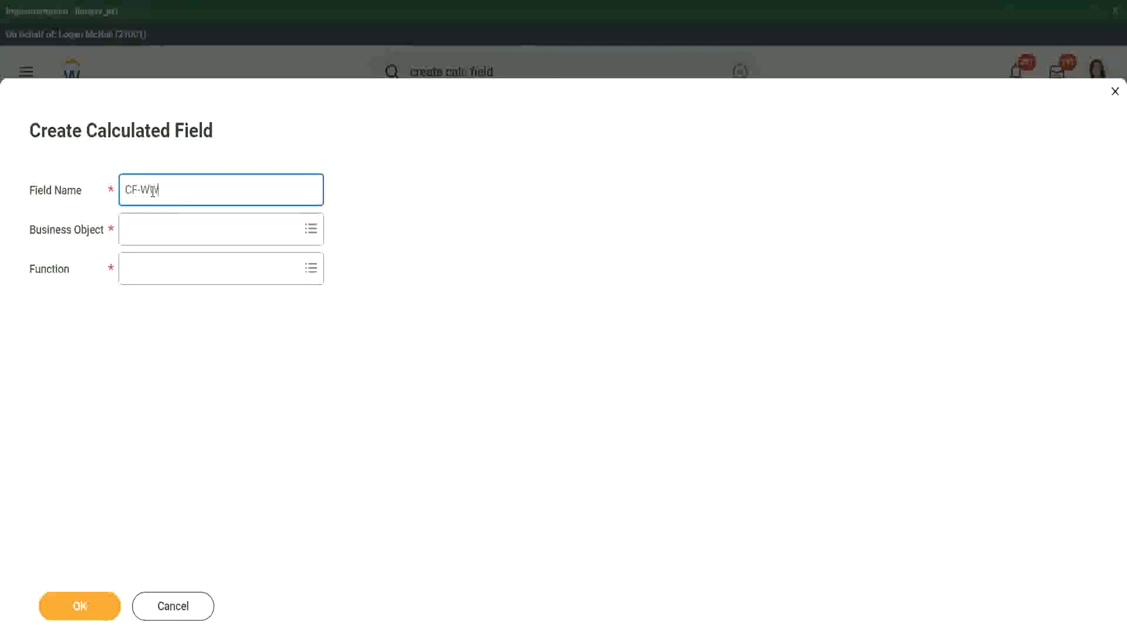
type("-TF")
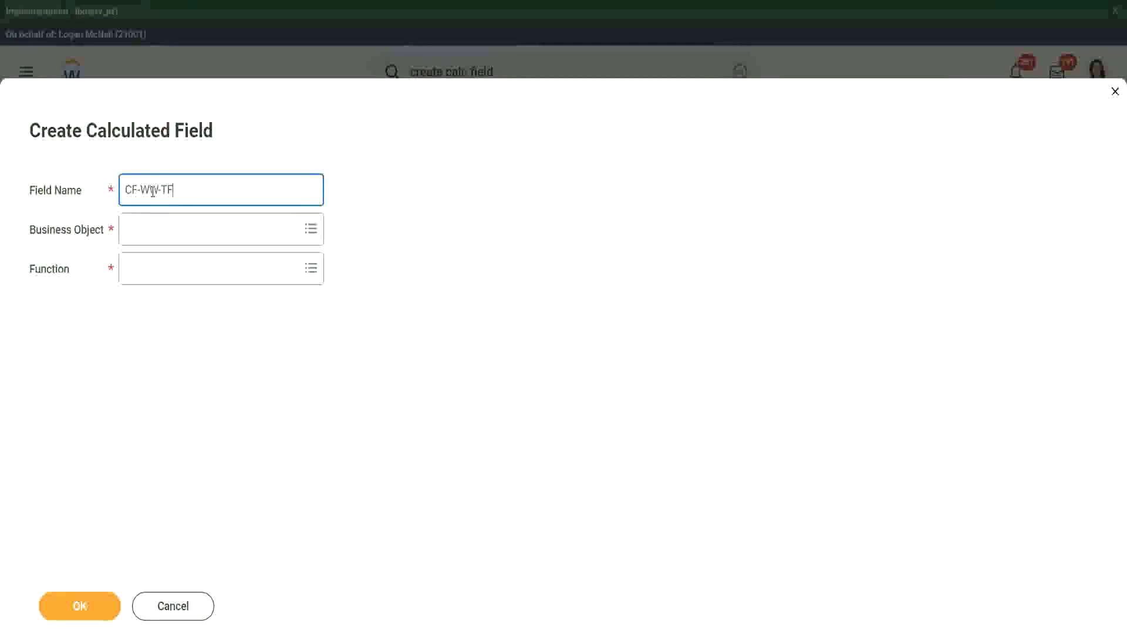
type("-")
type("elationship is child")
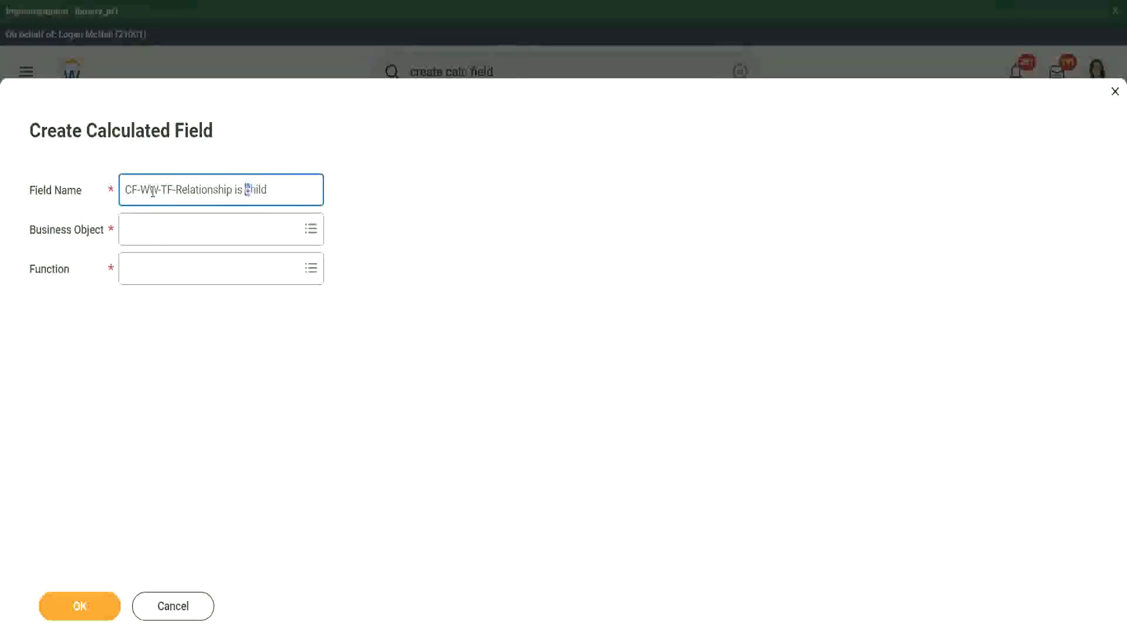
type("C")
key("Left")
key("Left")
key("Left")
key("Left")
key("Left")
key("Left")
key("Left")
key("Left")
key("Left")
key("Left")
key("Left")
key("Left")
type("Dependent")
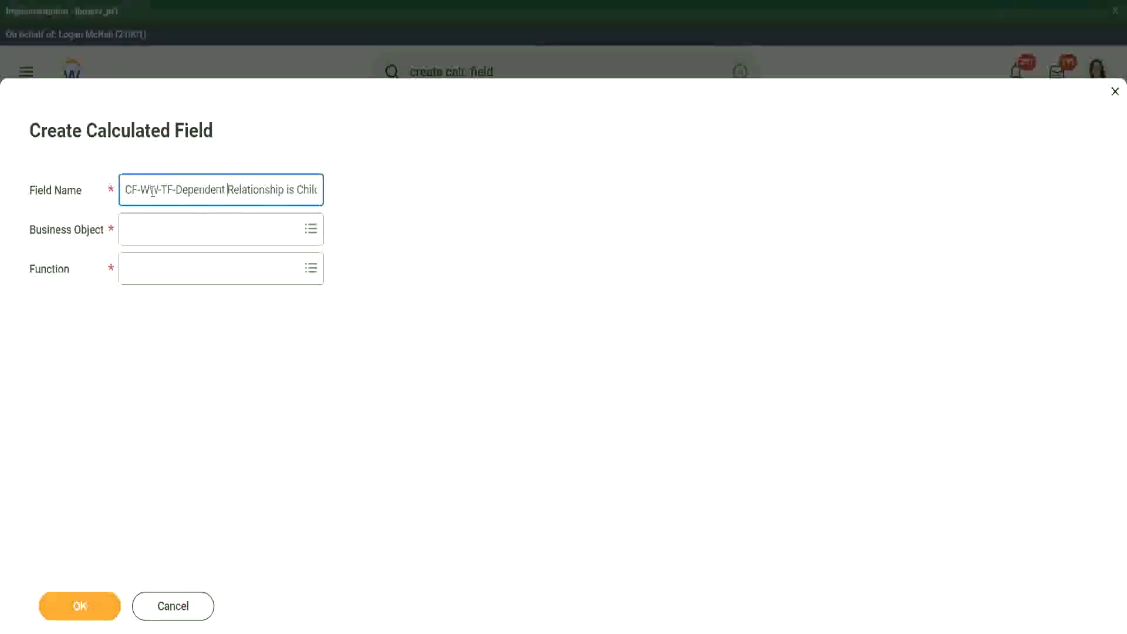
key("Tab")
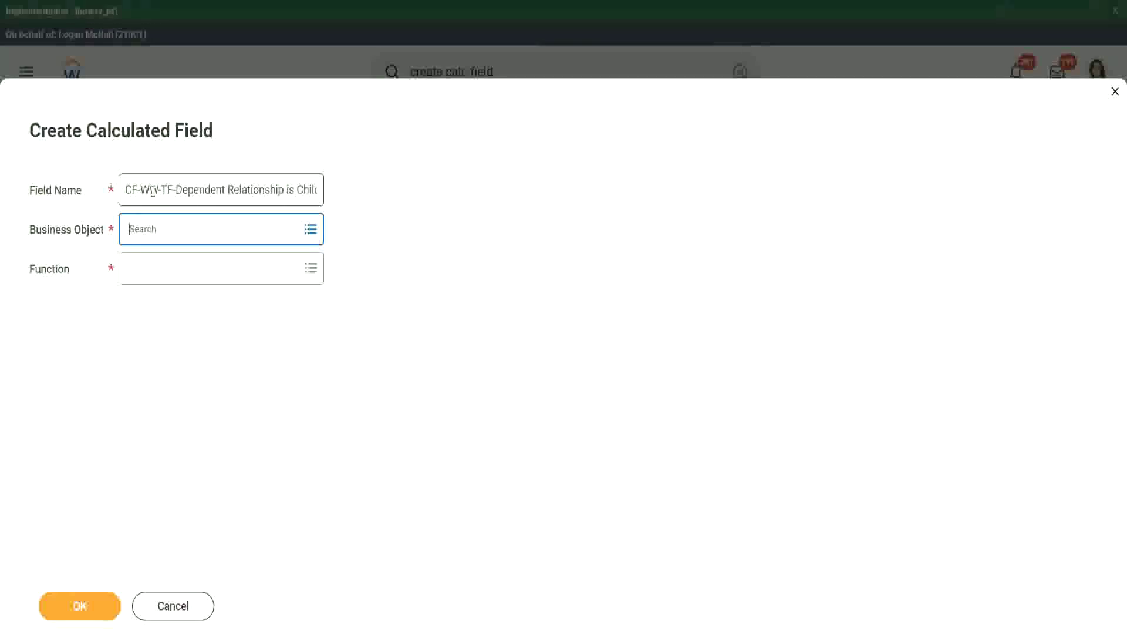
- Choose Dependent as business object and True/False Condition as function, then submit
type("depedne")
type("epende")
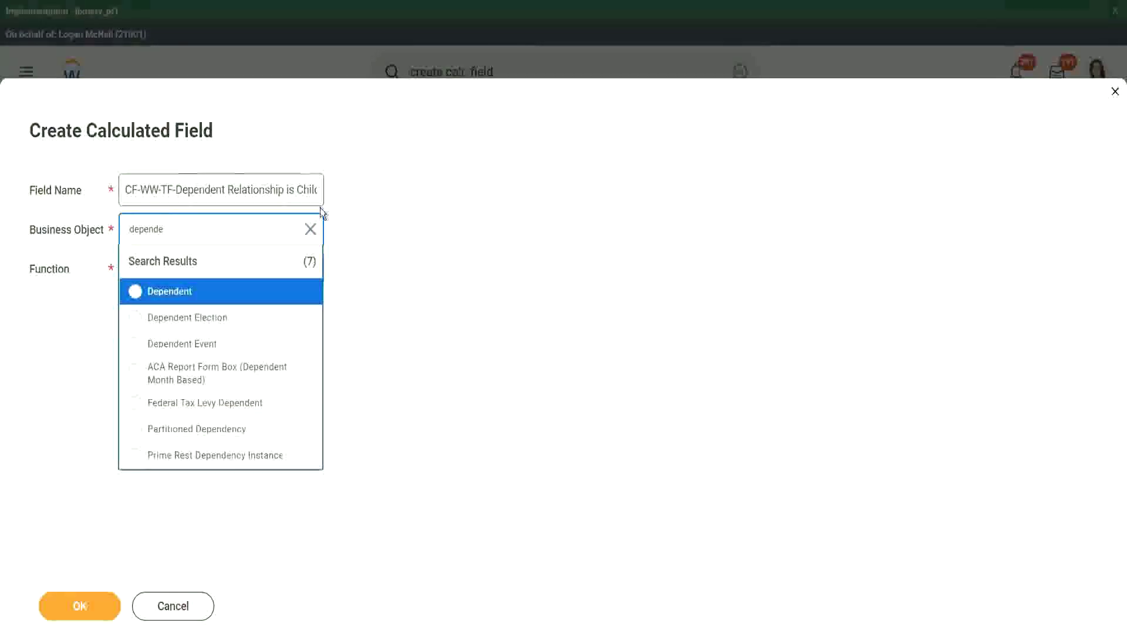
left_click(229, 296)
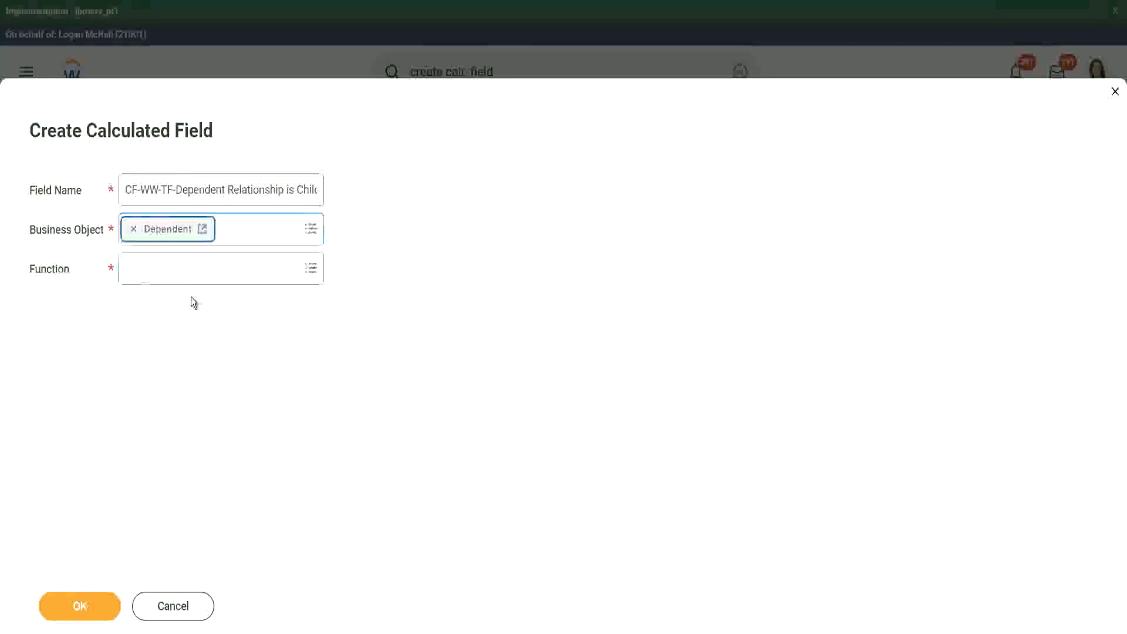
left_click(163, 267)
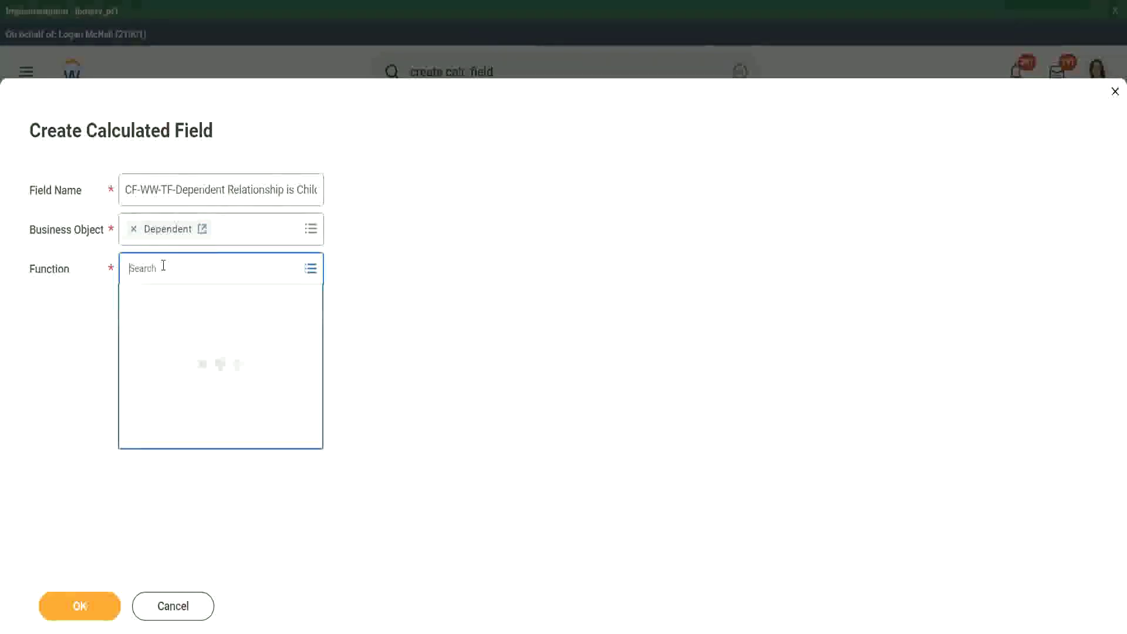
type("true")
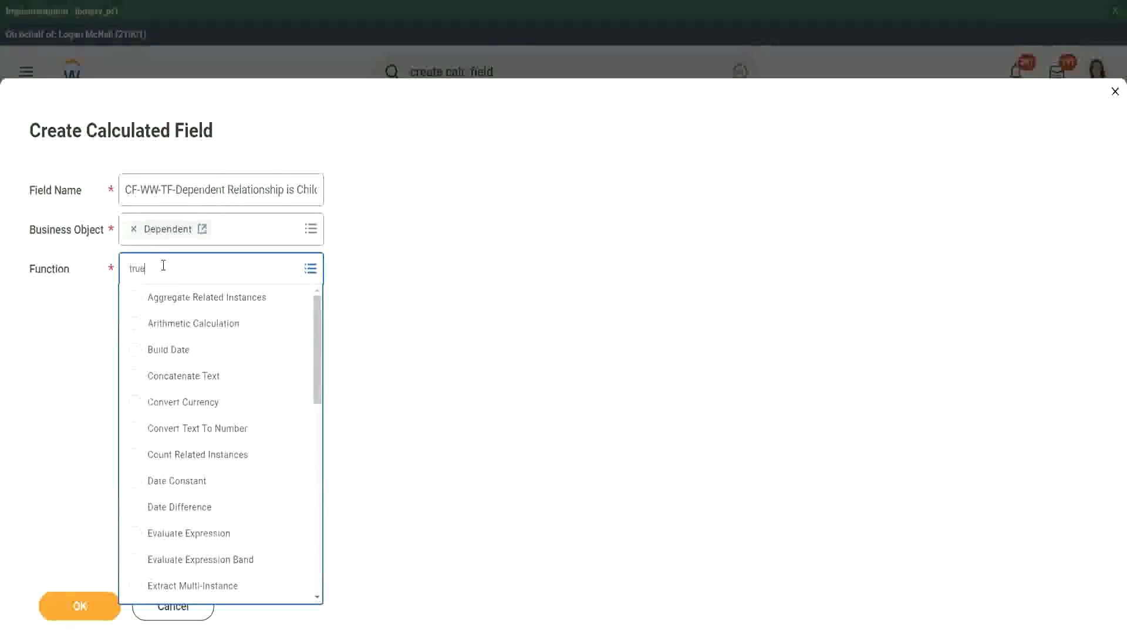
key("Return")
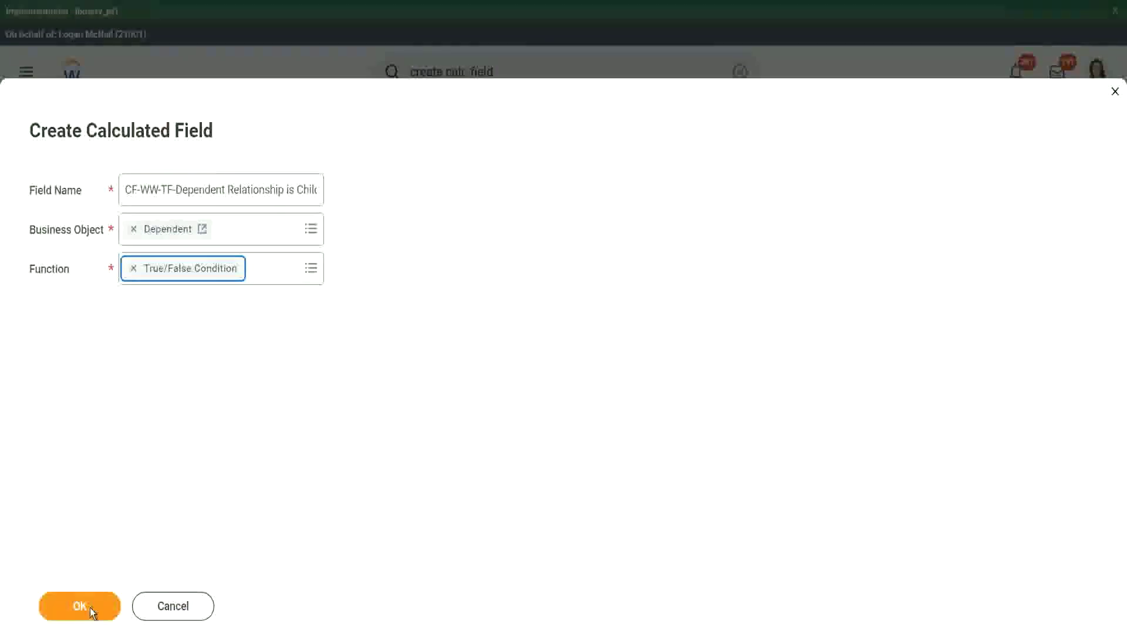
left_click(80, 606)
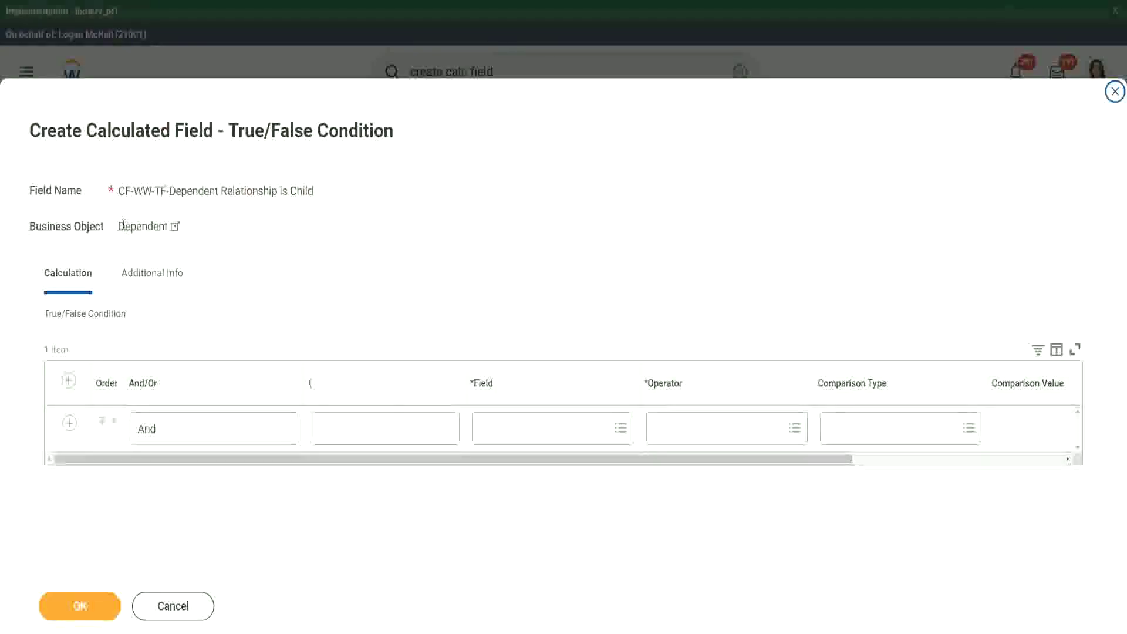
- Search 'relationship' and set Relationship as the condition row's Field
left_click_drag(119, 227, 388, 250)
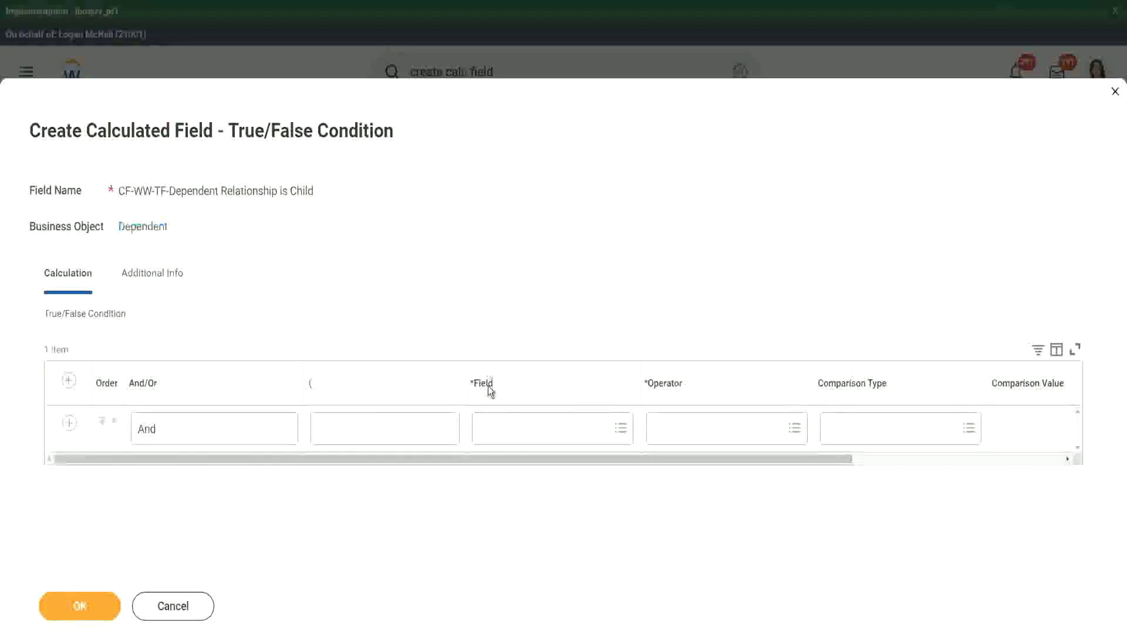
left_click(512, 426)
type("rel")
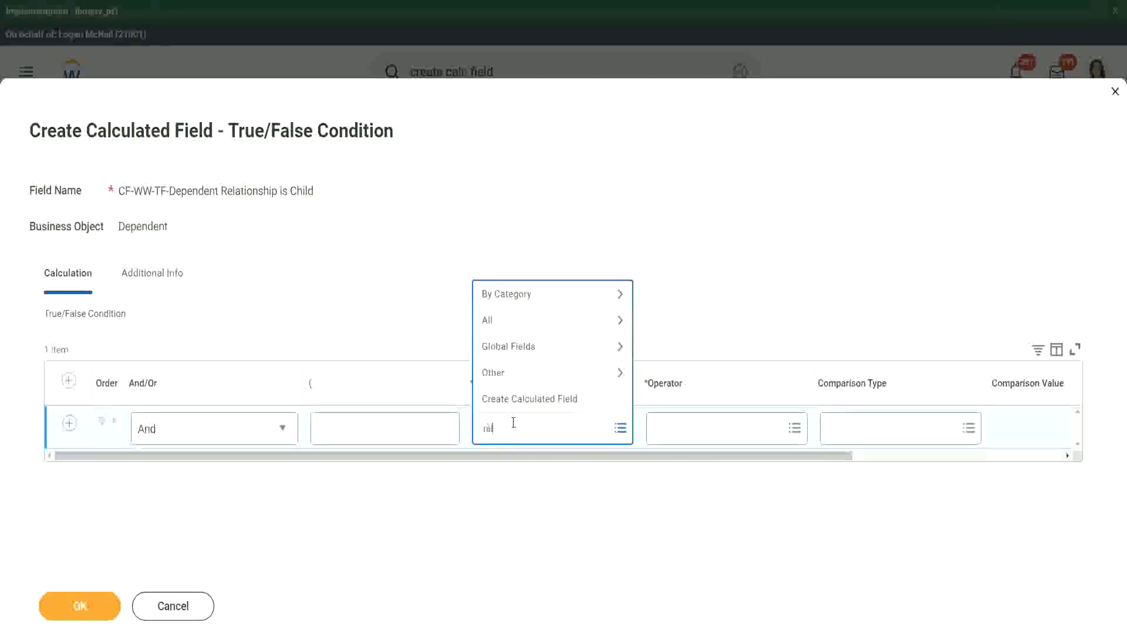
type("ationship")
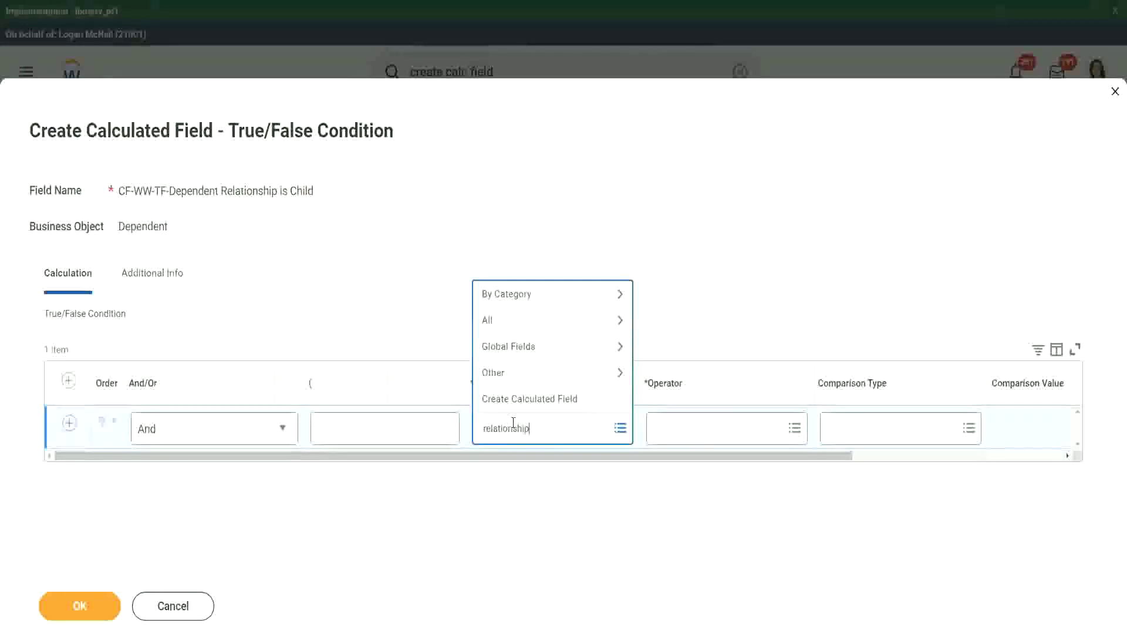
key("Return")
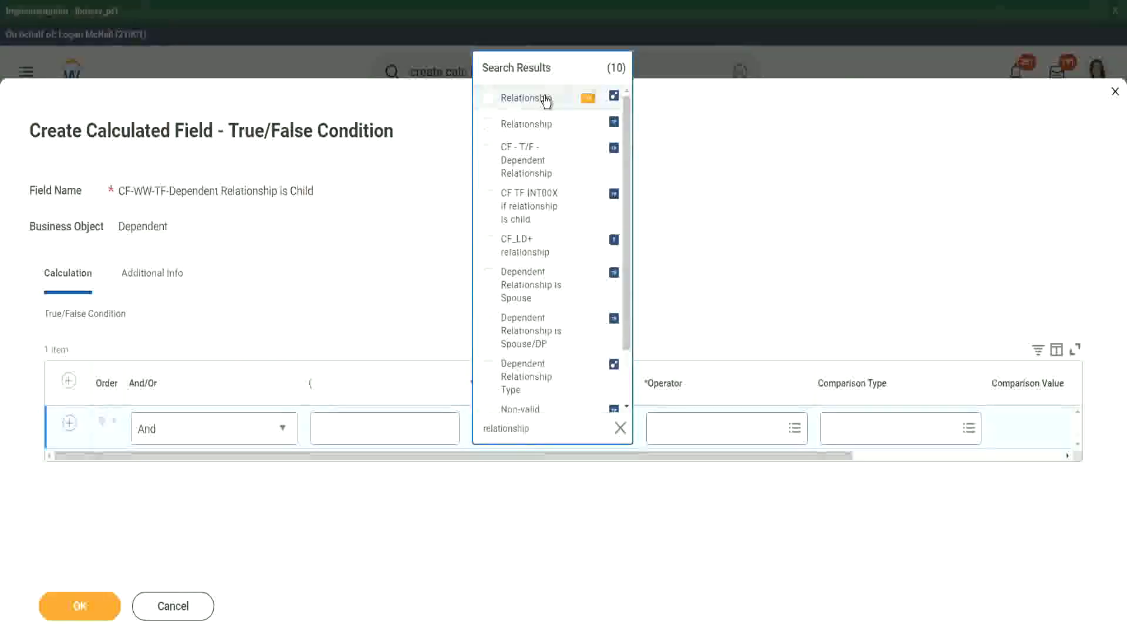
left_click(546, 101)
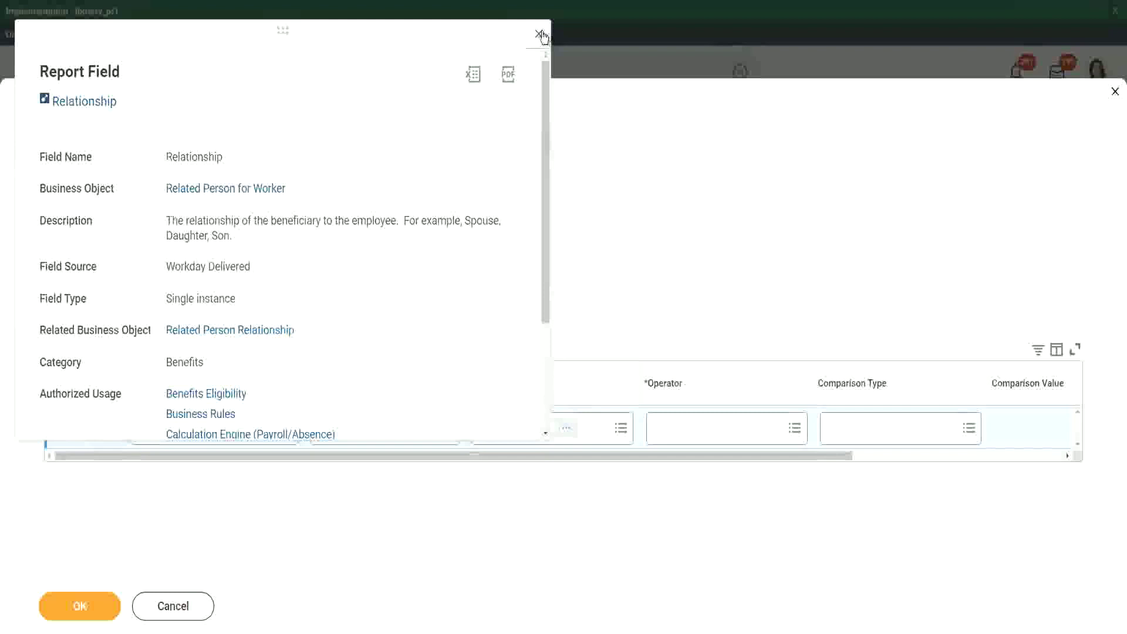
left_click(694, 423)
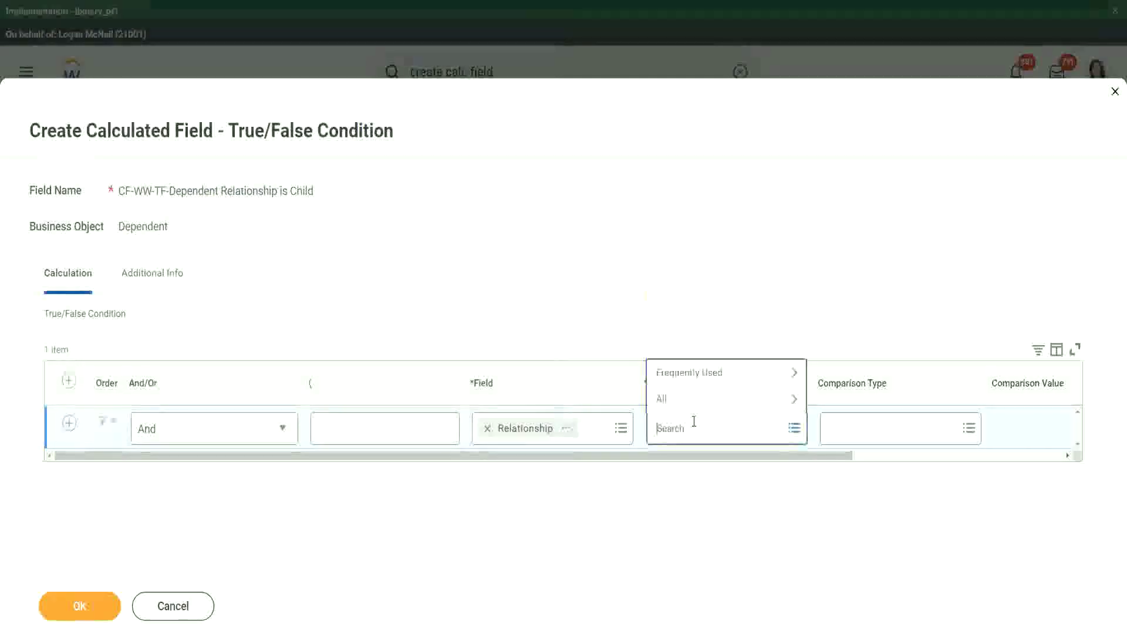
- Set the operator to 'in the selection list' with Child as comparison value, and save
left_click(704, 371)
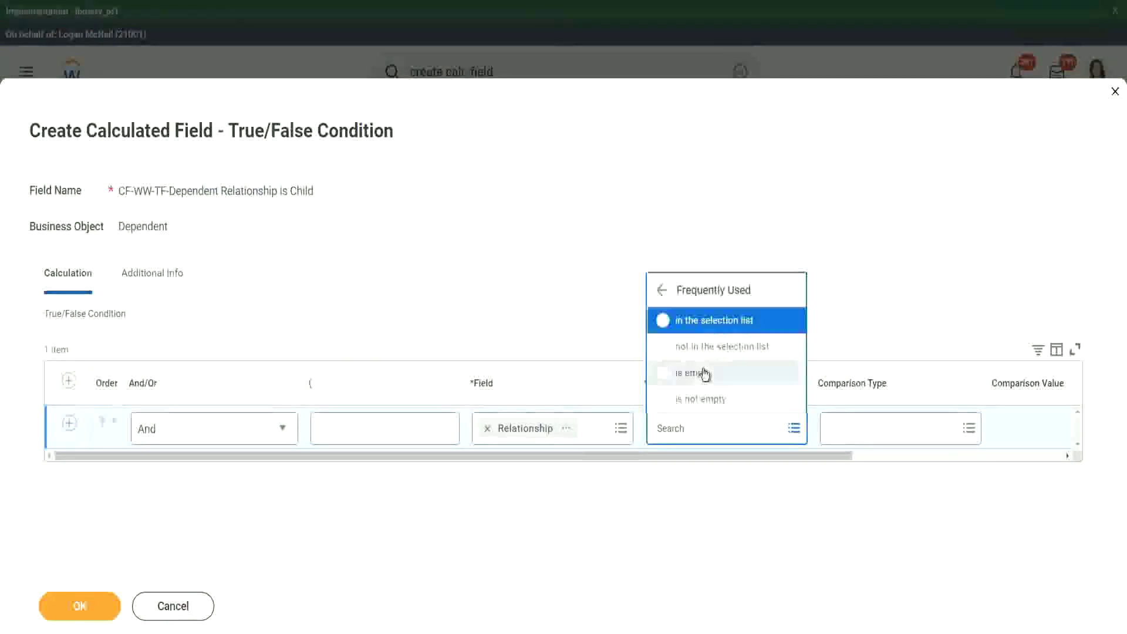
left_click(718, 320)
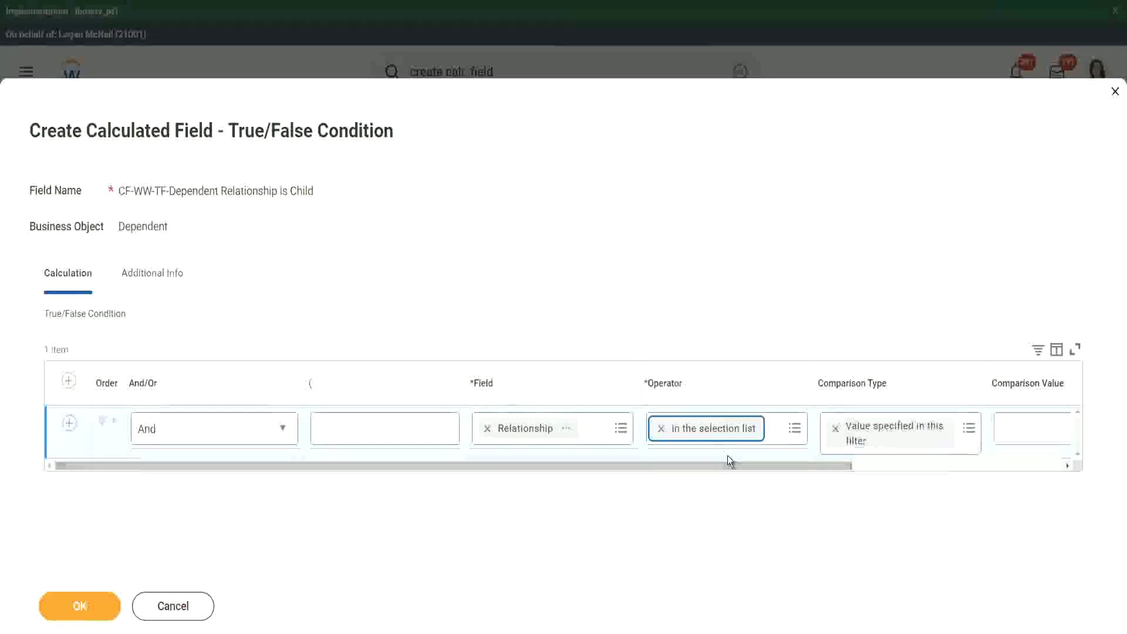
left_click_drag(724, 467, 891, 462)
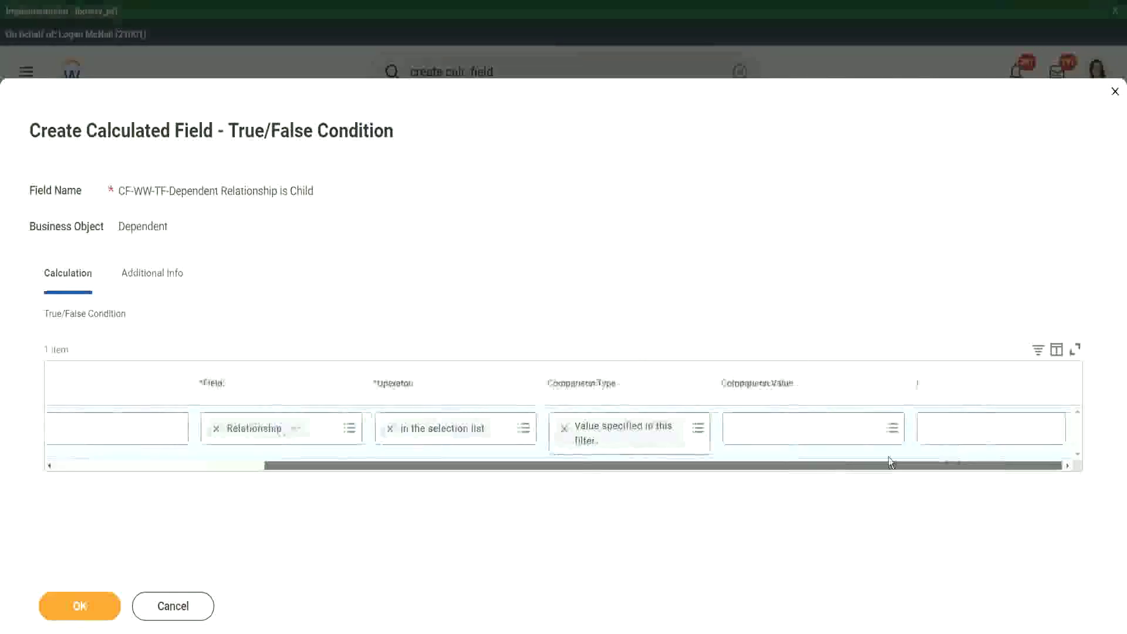
left_click(770, 430)
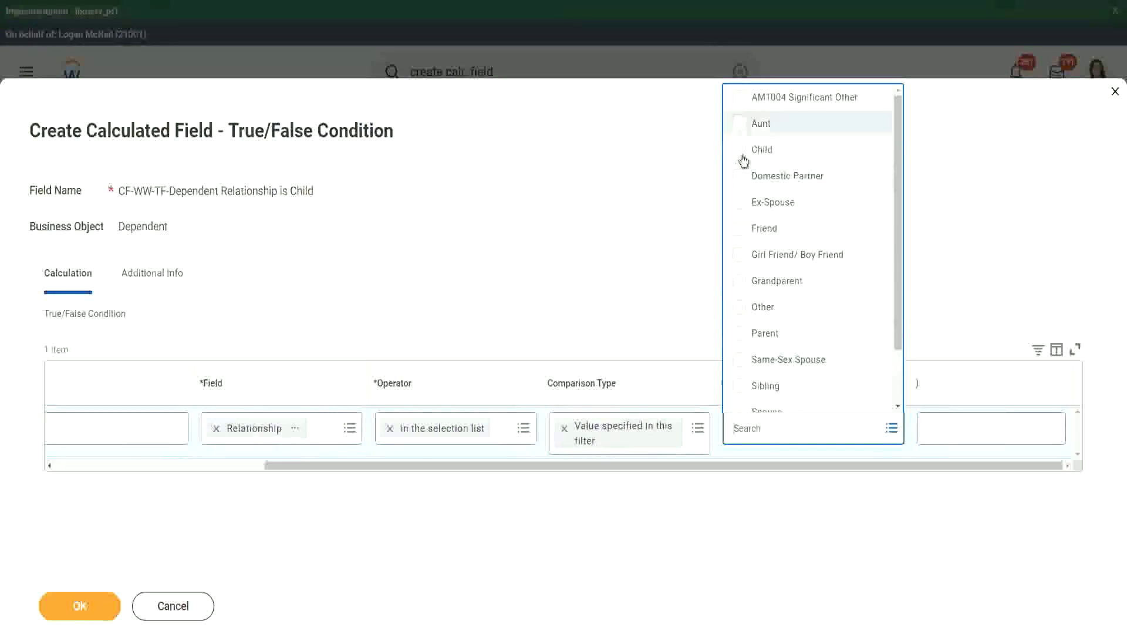
left_click(740, 151)
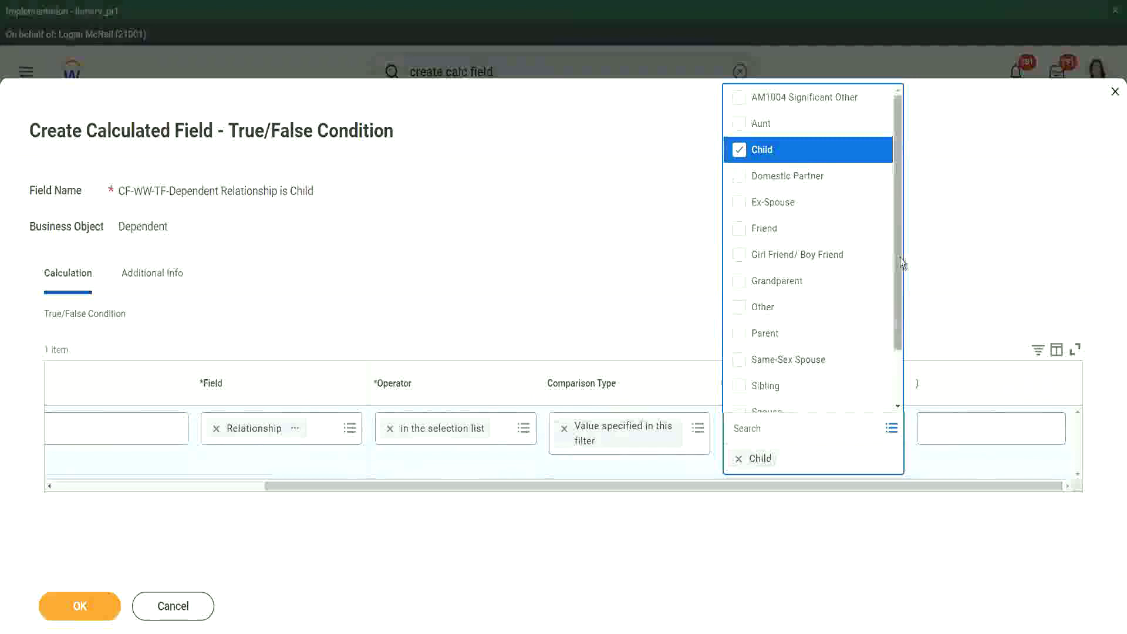
left_click_drag(900, 258, 907, 214)
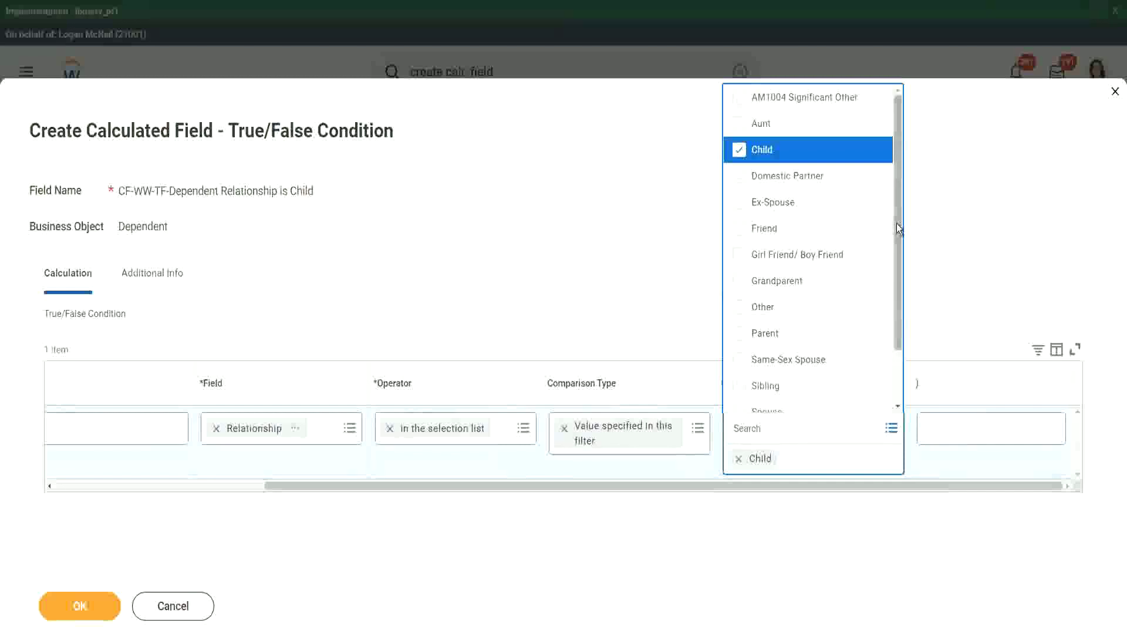
left_click_drag(896, 223, 896, 290)
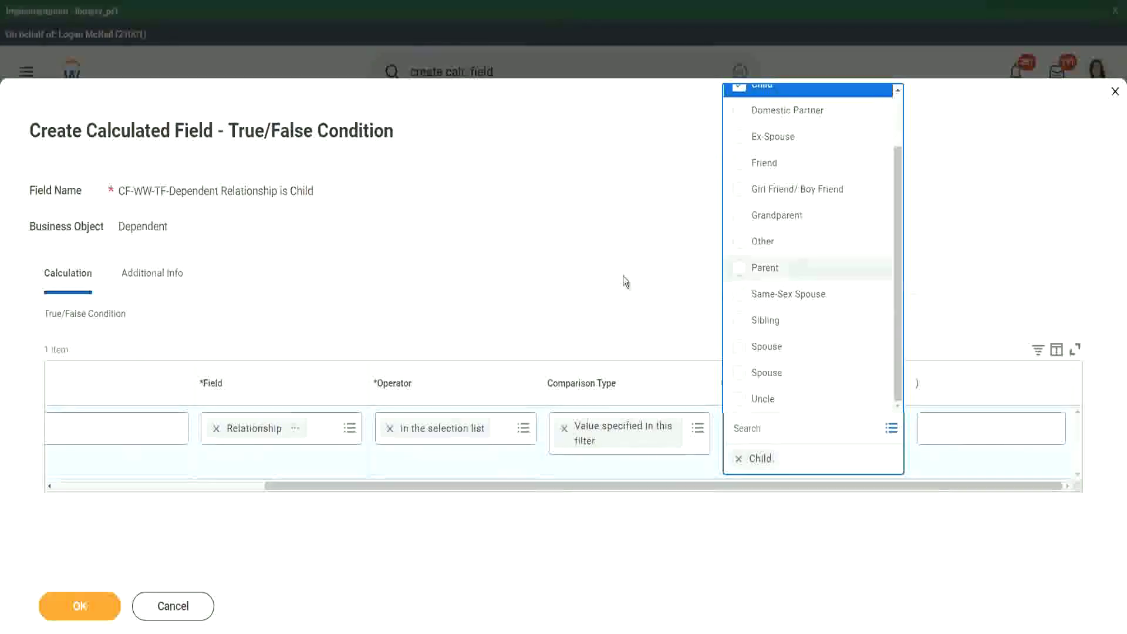
left_click(608, 262)
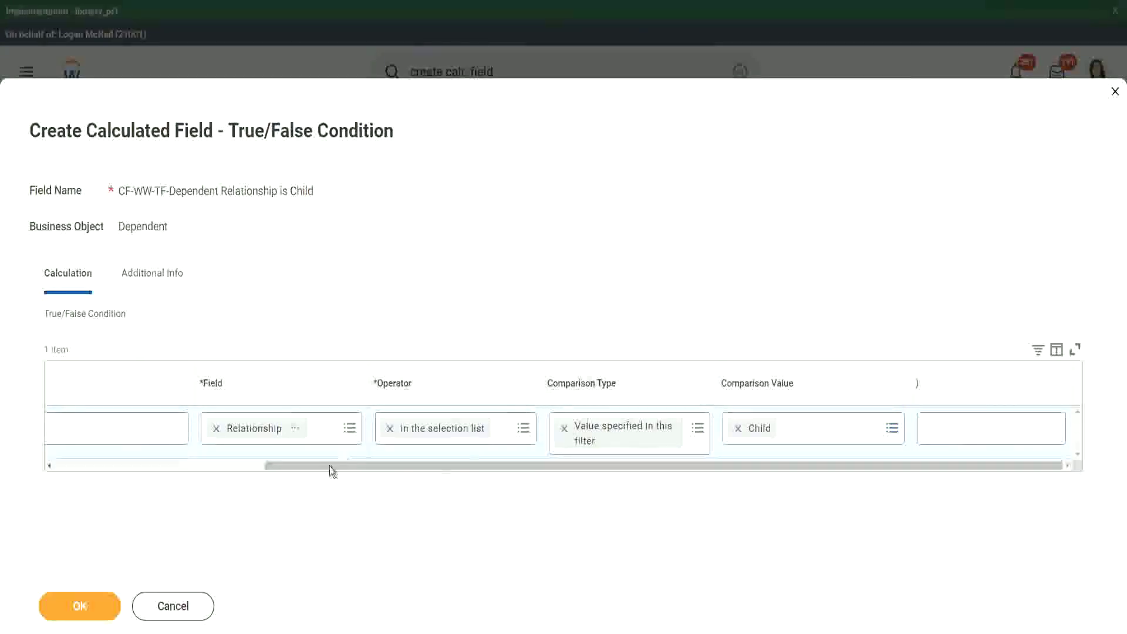
left_click_drag(329, 467, 71, 485)
left_click(87, 591)
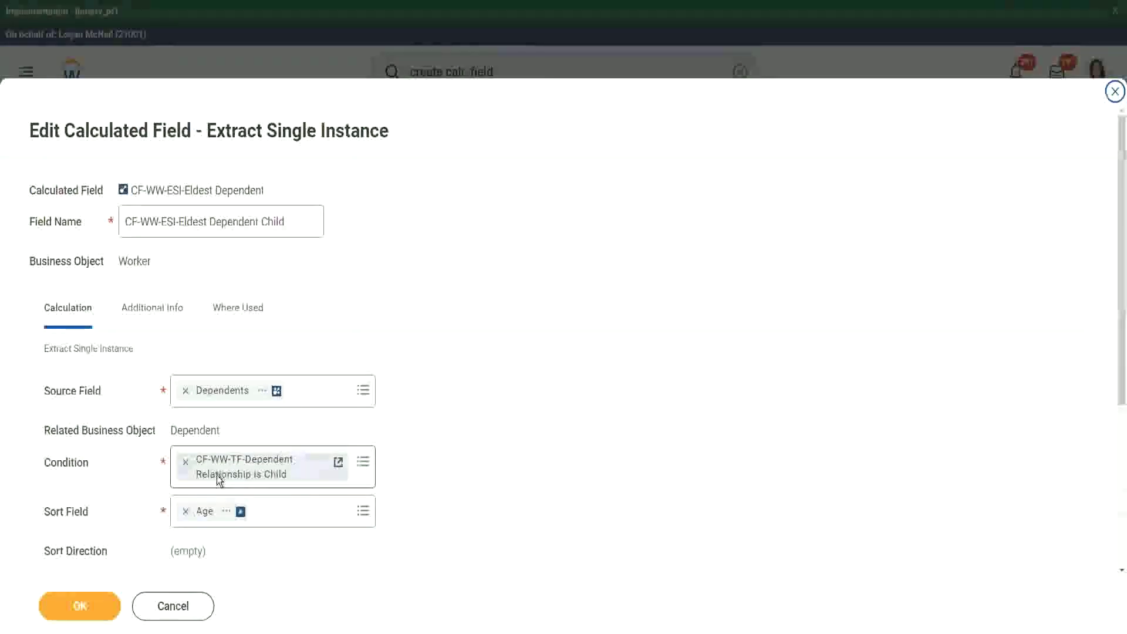
- Scroll the CF-WW-ESI-Eldest Dependent Child field down to its Age descending sort settings
scroll(216, 470, "down", 3)
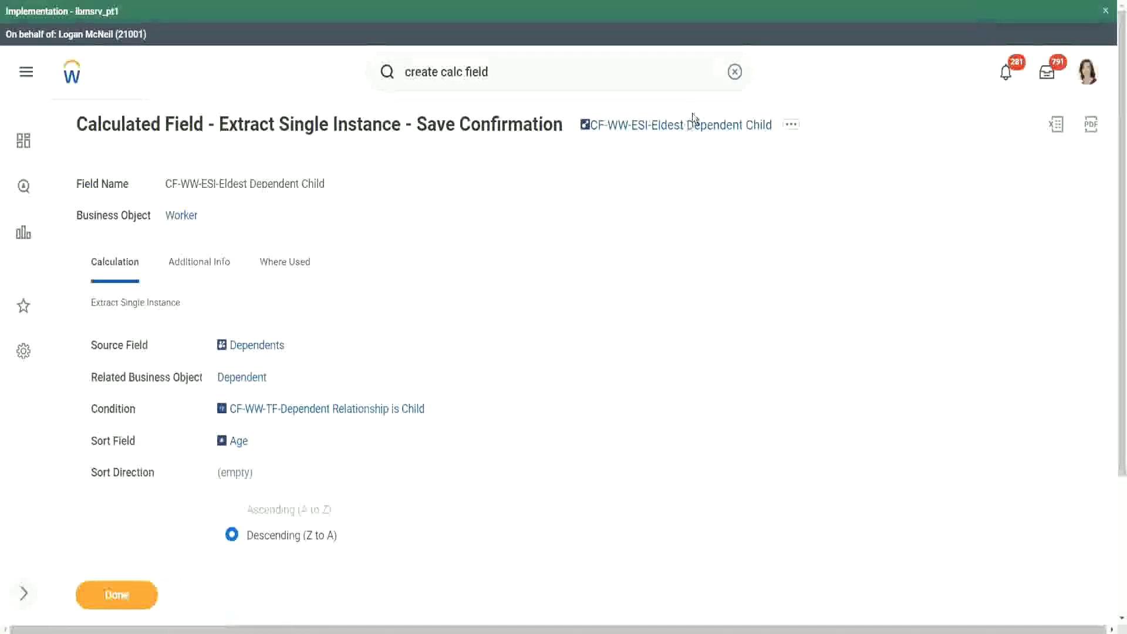
- Copy the CF-WW-ESI-Eldest Dependent Child name and open WW Base Pay Details for editing
right_click(680, 130)
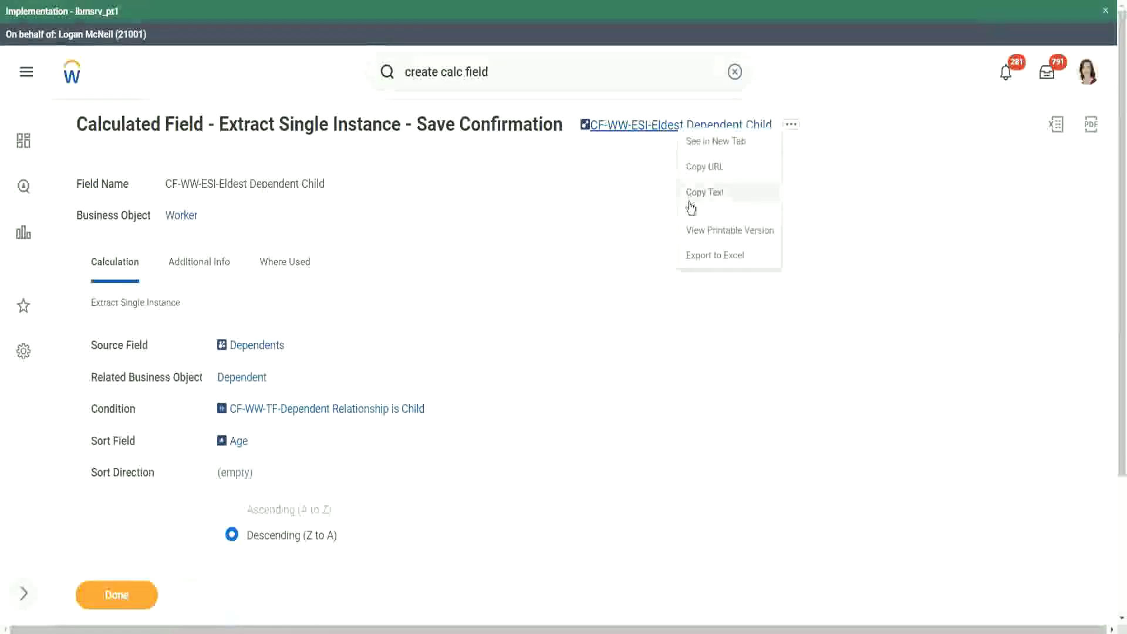
left_click(694, 197)
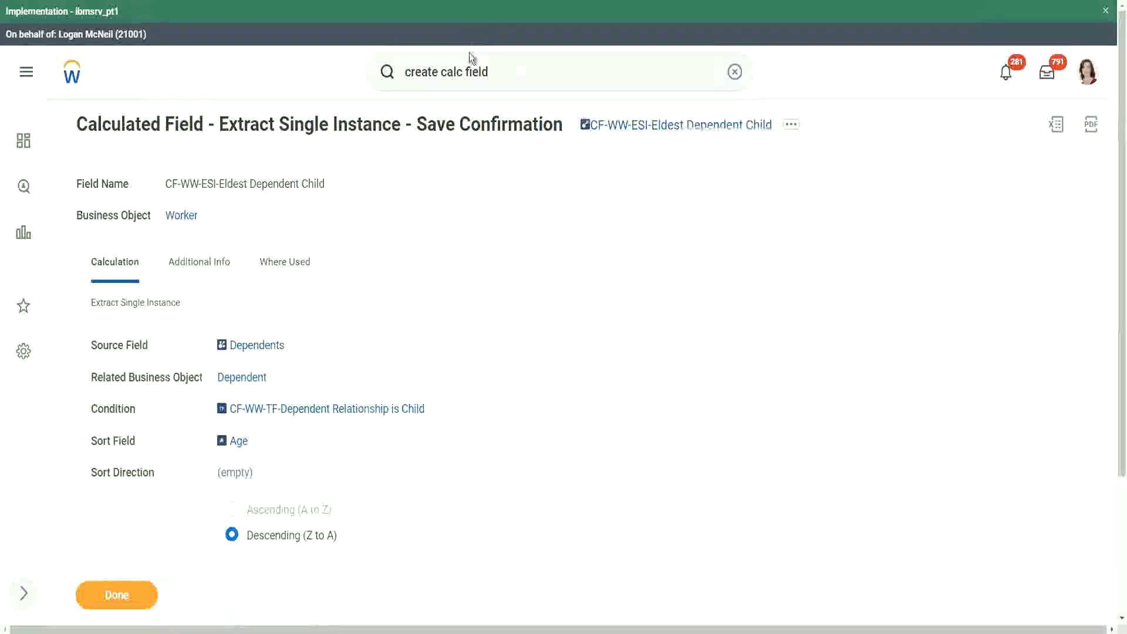
left_click(490, 70)
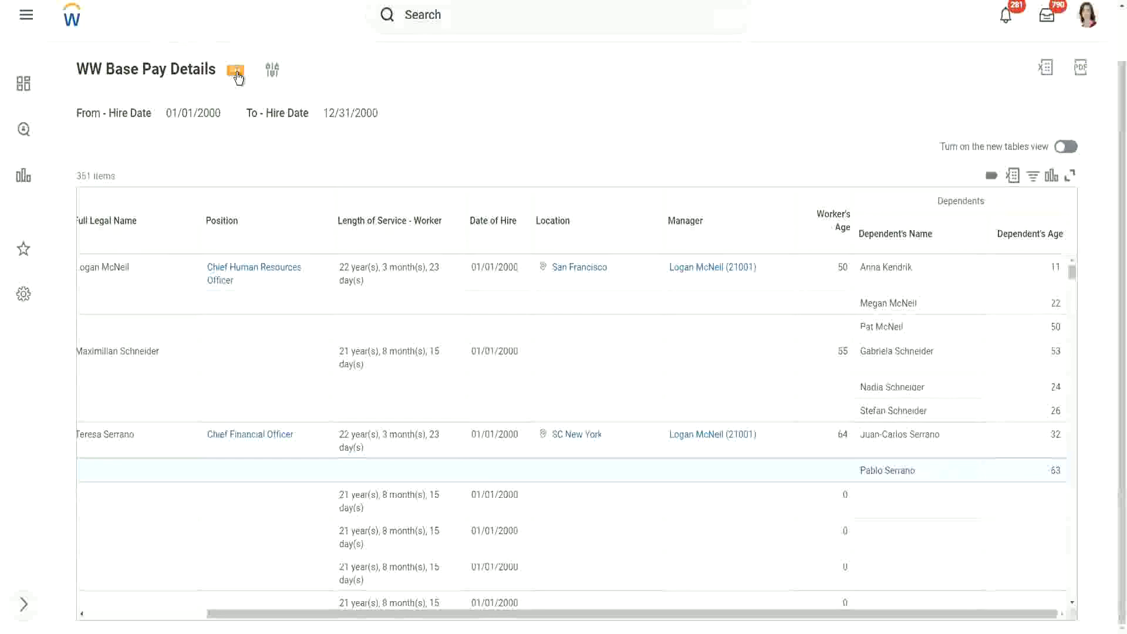
left_click(236, 72)
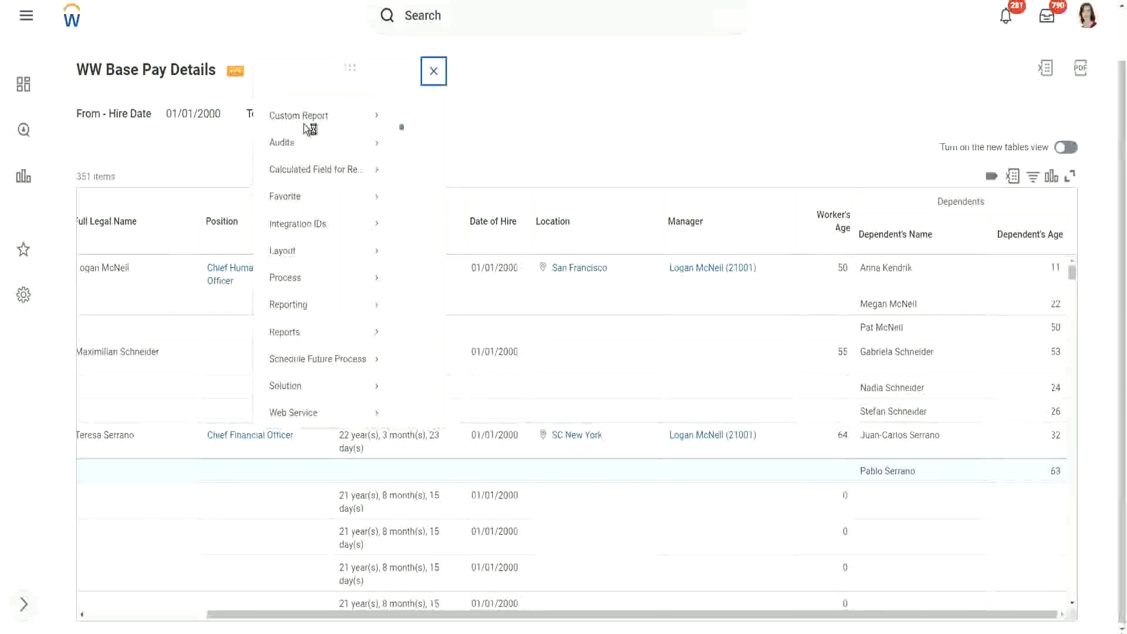
mouse_move(310, 136)
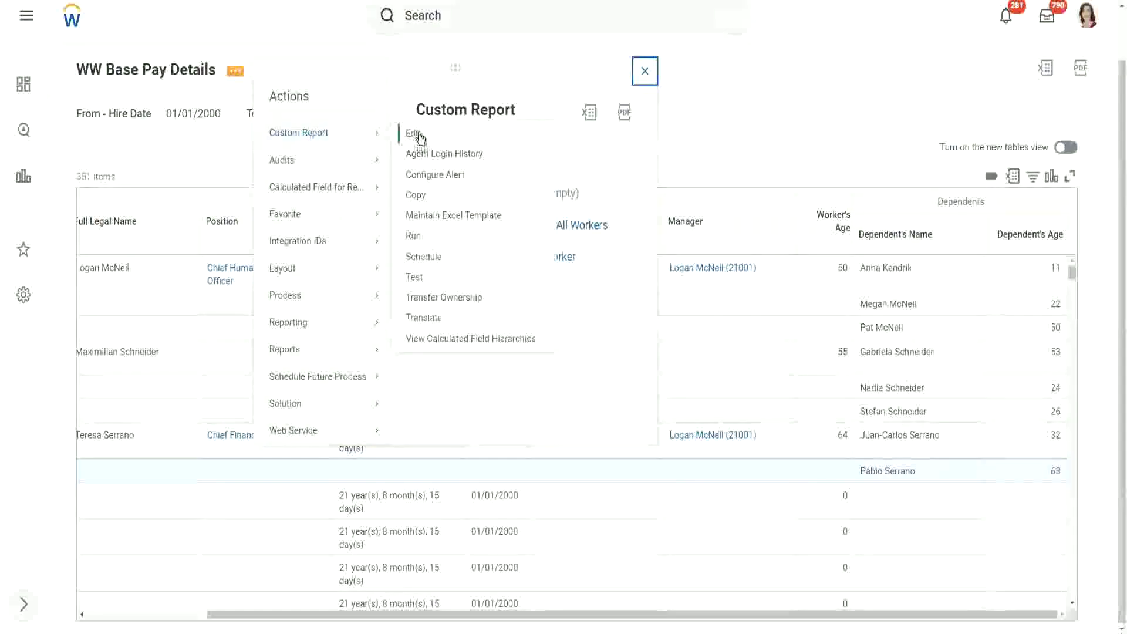
left_click(414, 134)
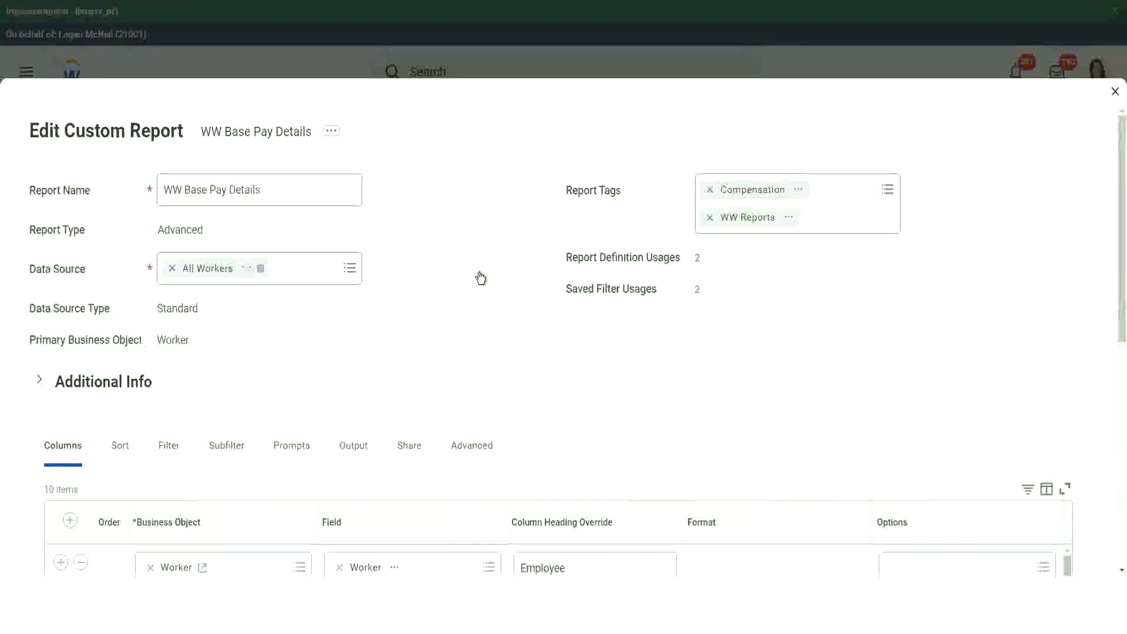
- Insert a CF-WW-ESI-Eldest Dependent Child column after Worker's Age headed 'Eldest Dependent Child', and save
scroll(315, 424, "down", 5)
scroll(314, 424, "down", 3)
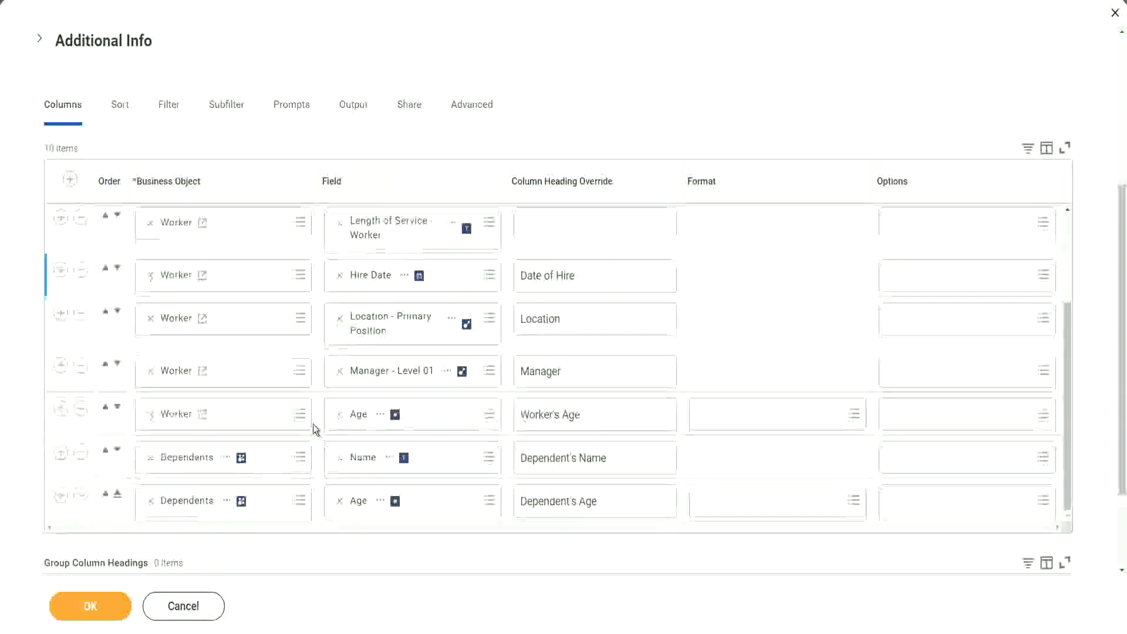
left_click(61, 409)
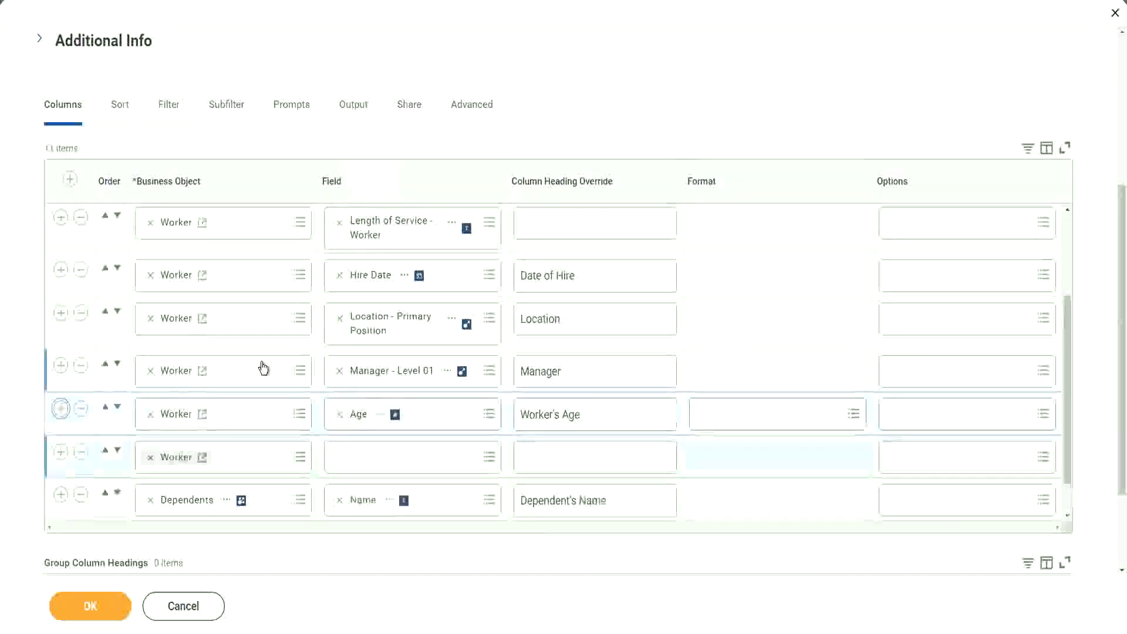
scroll(287, 318, "down", 1)
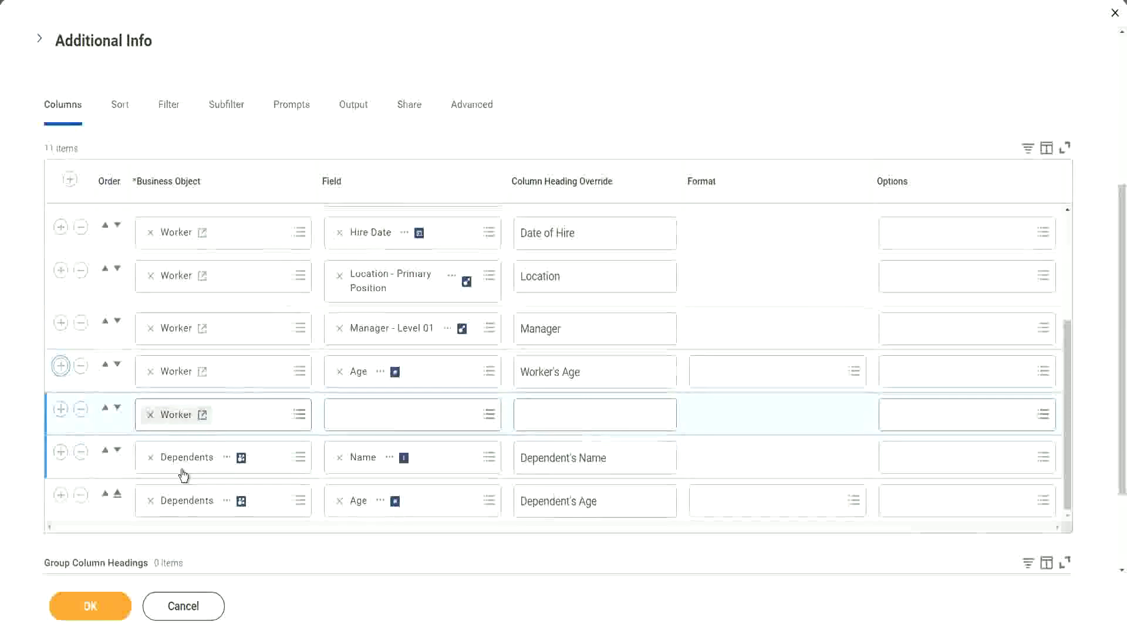
left_click(372, 409)
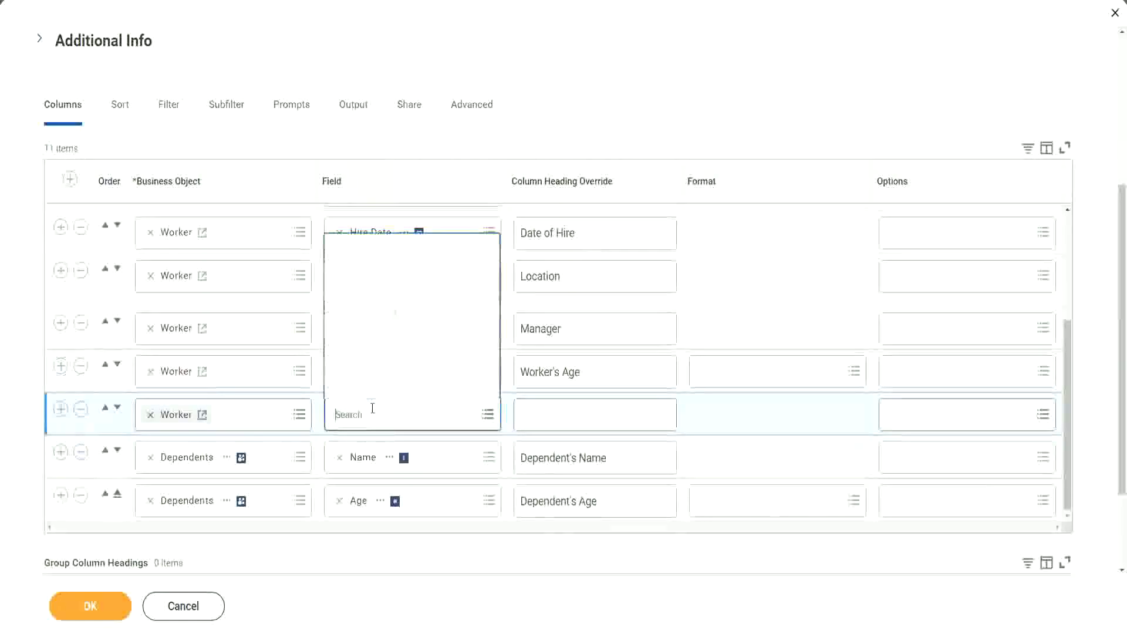
key("ctrl+v")
key("Return")
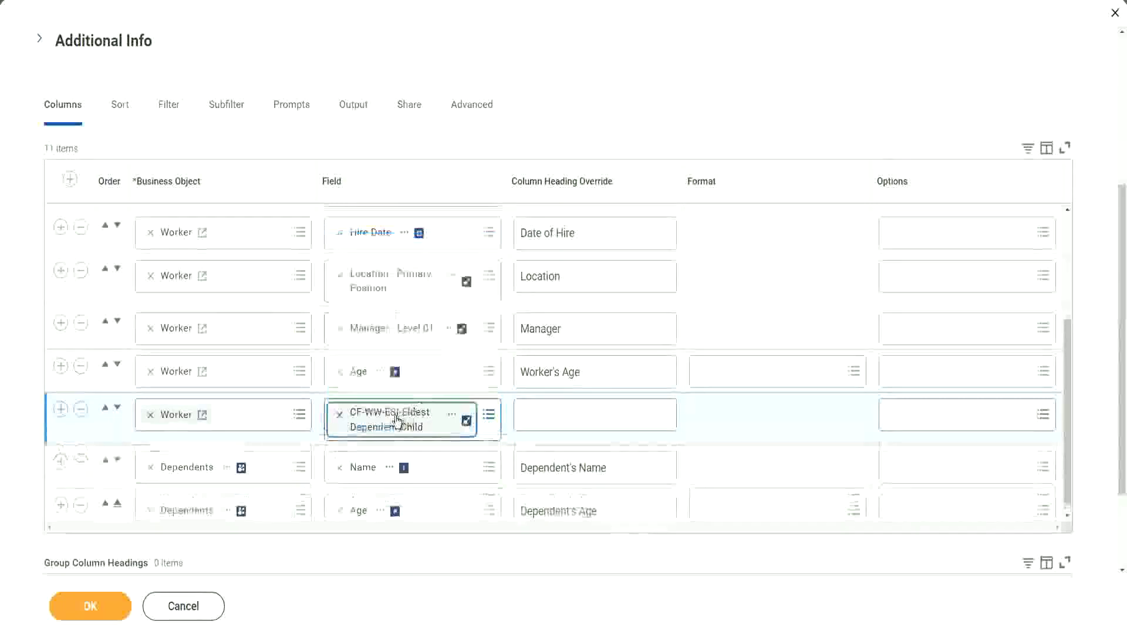
left_click(543, 416)
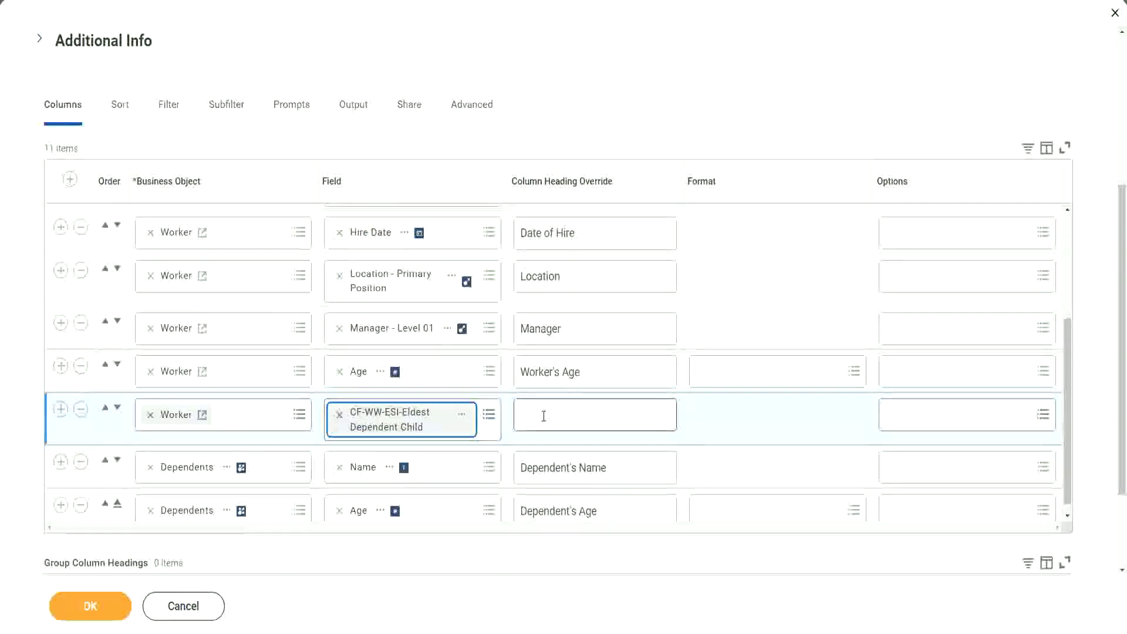
type("E")
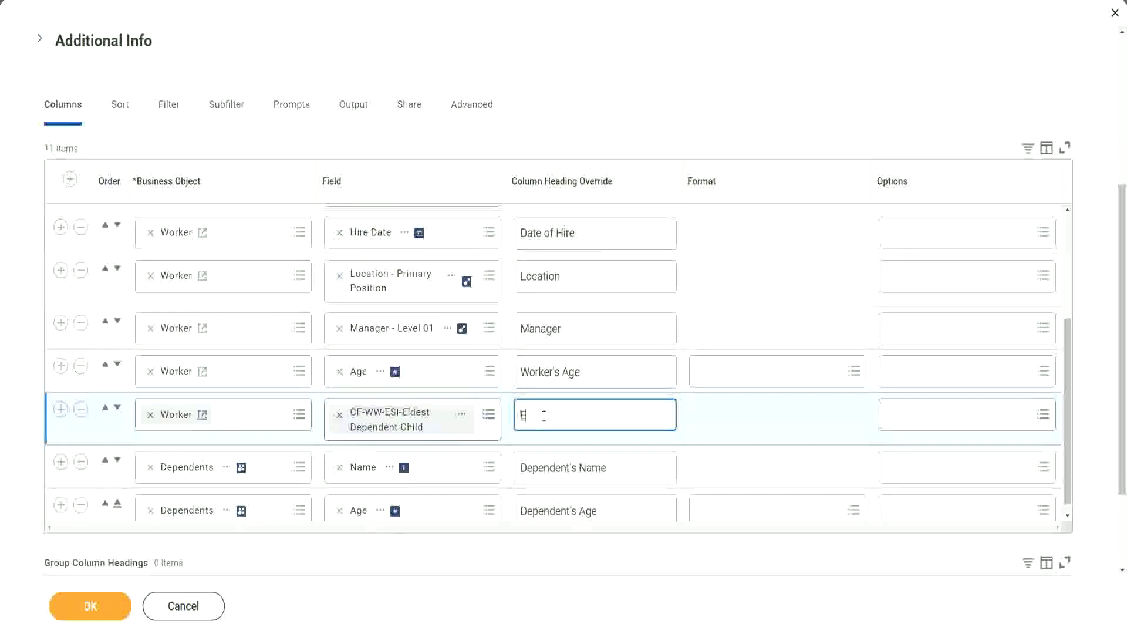
type("ldest De")
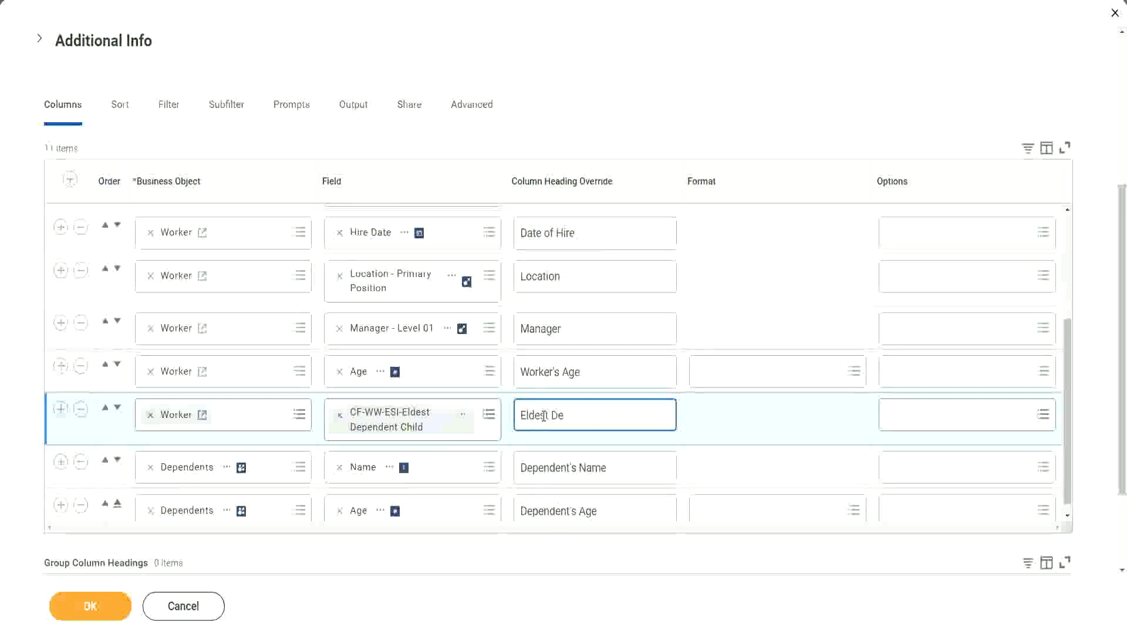
type("pendent Child")
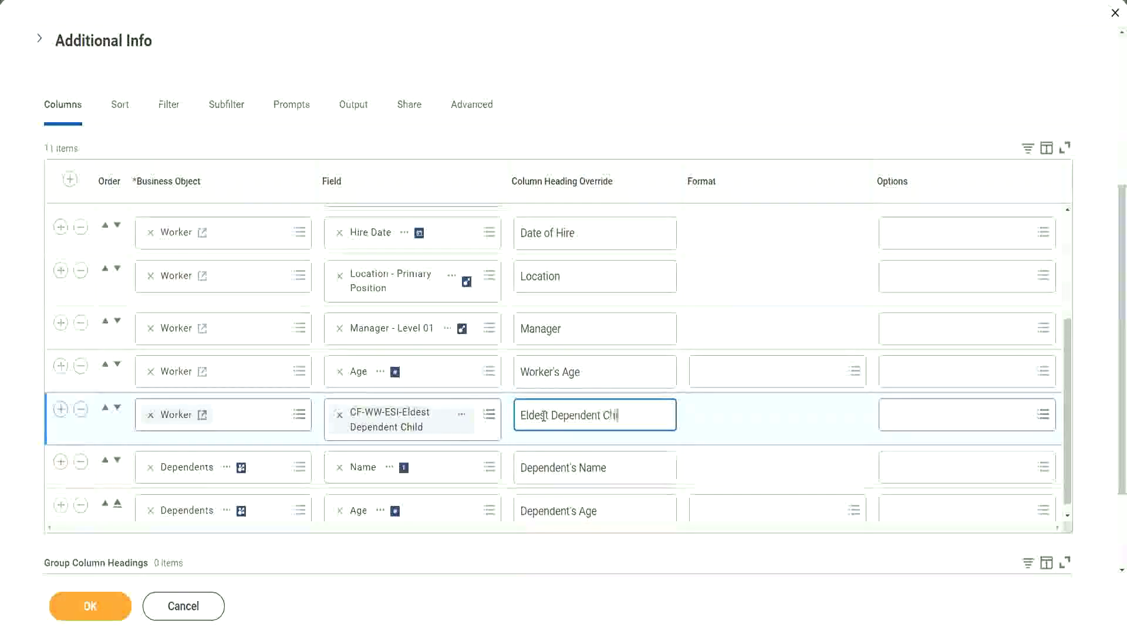
left_click(92, 606)
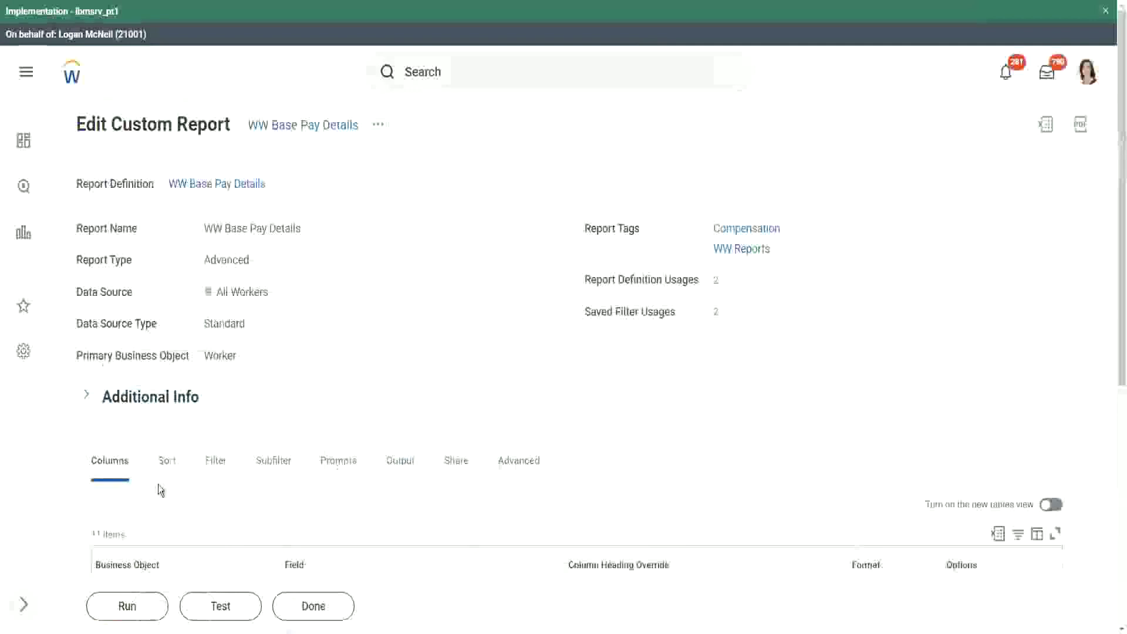
- Run the report for hire dates 01/01/2000 through 12/31/2000
left_click(134, 610)
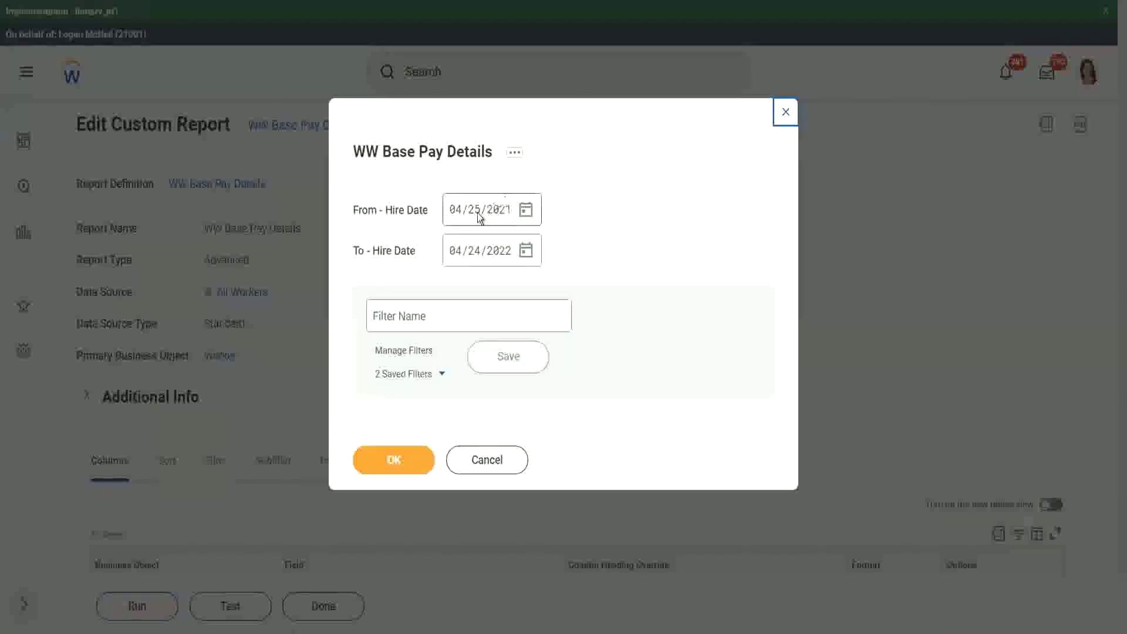
left_click(455, 213)
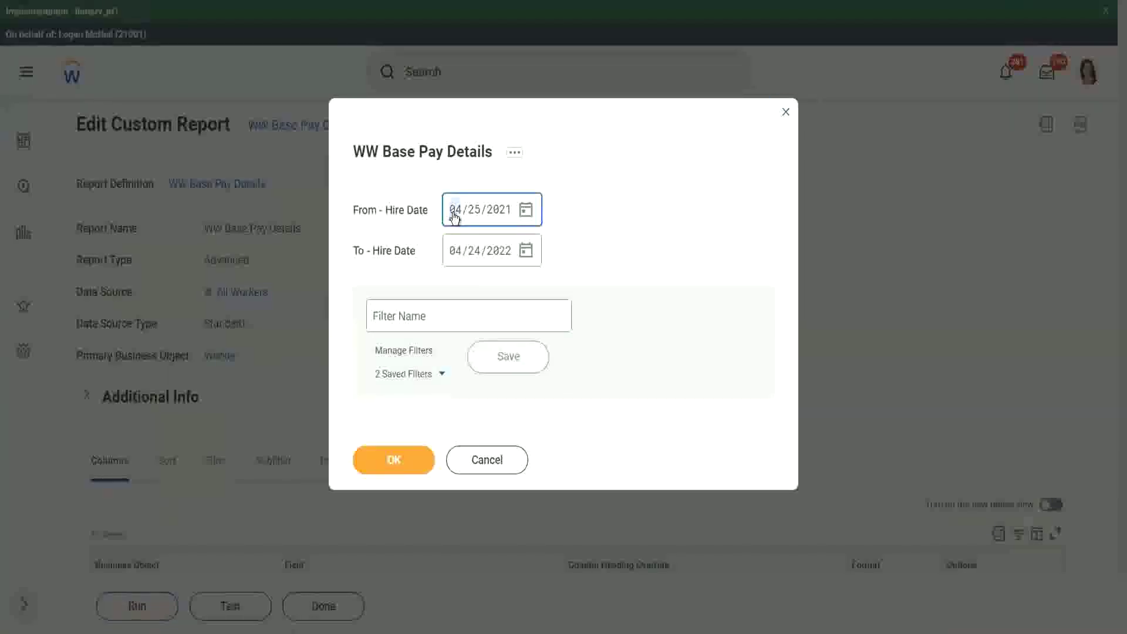
type("0101")
left_click(454, 258)
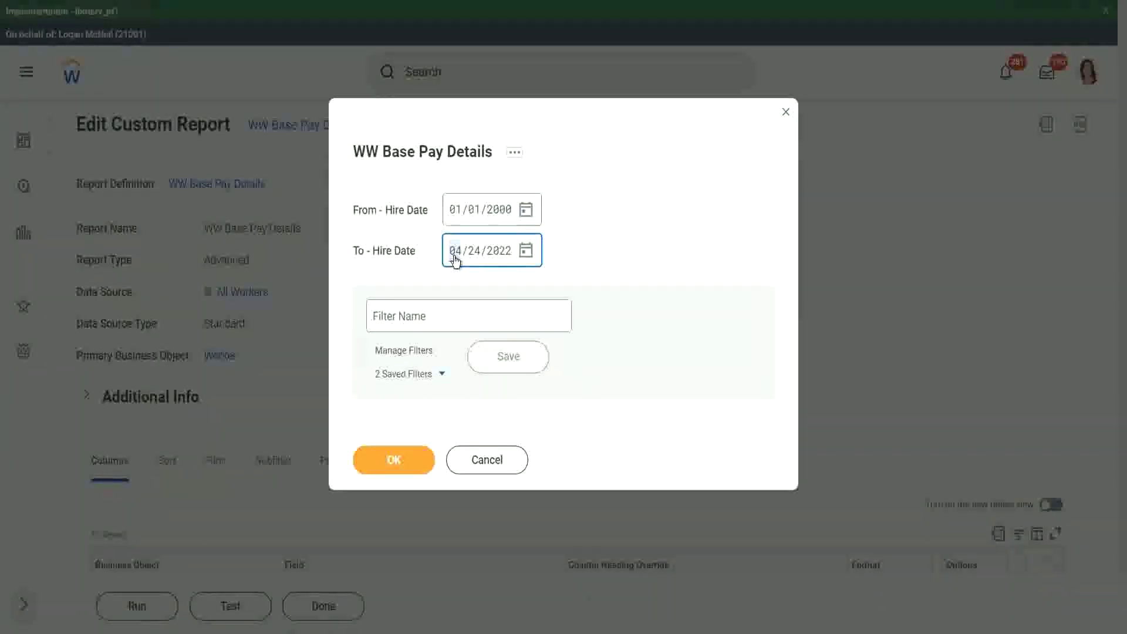
type("1231")
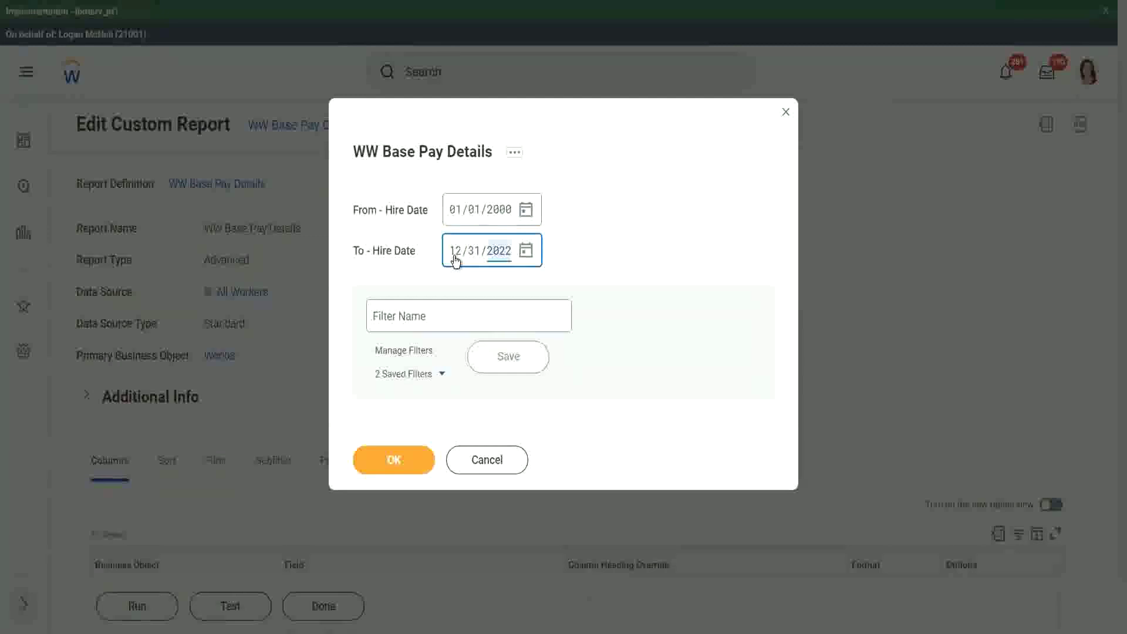
left_click(405, 461)
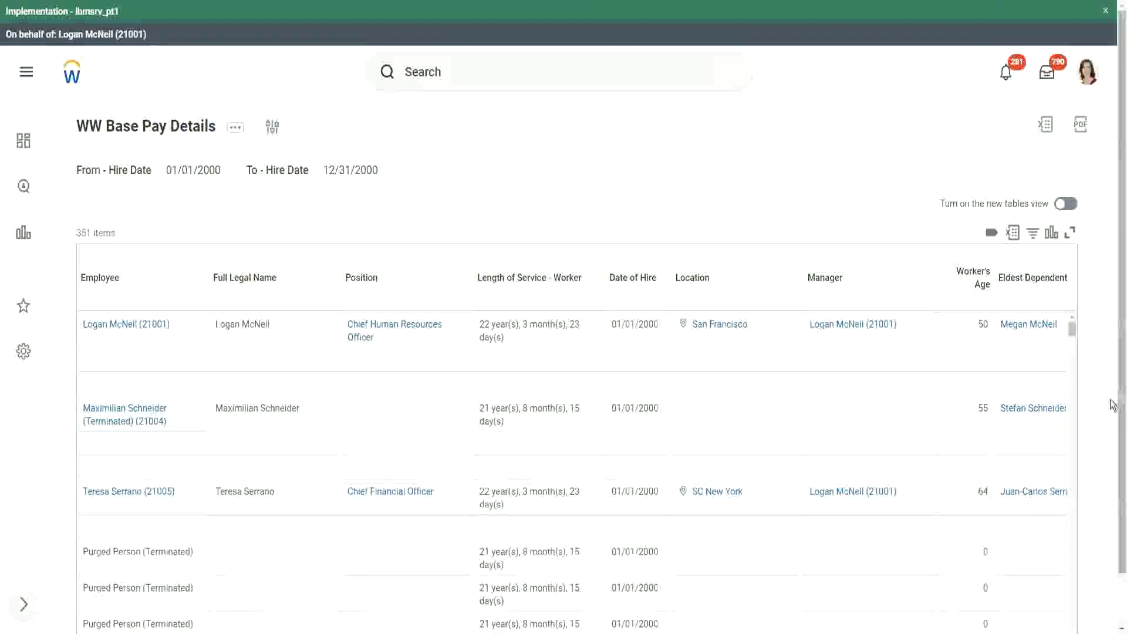
- Compare the first row's Eldest Dependent Child against its Dependents list and open the child's link options
scroll(1114, 403, "down", 2)
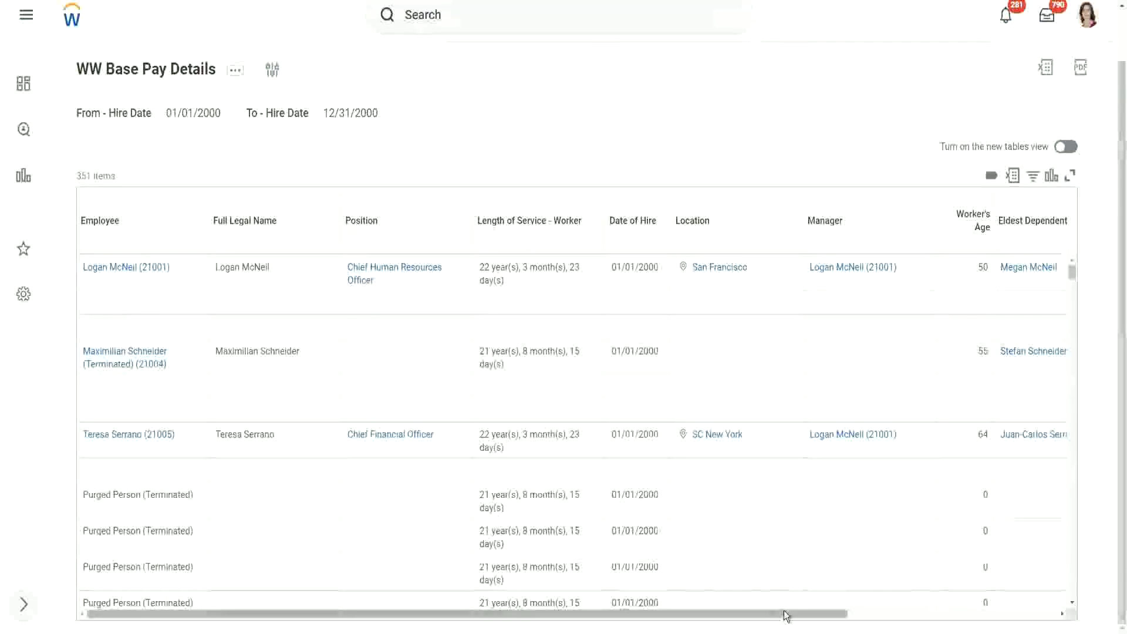
left_click_drag(785, 616, 1054, 629)
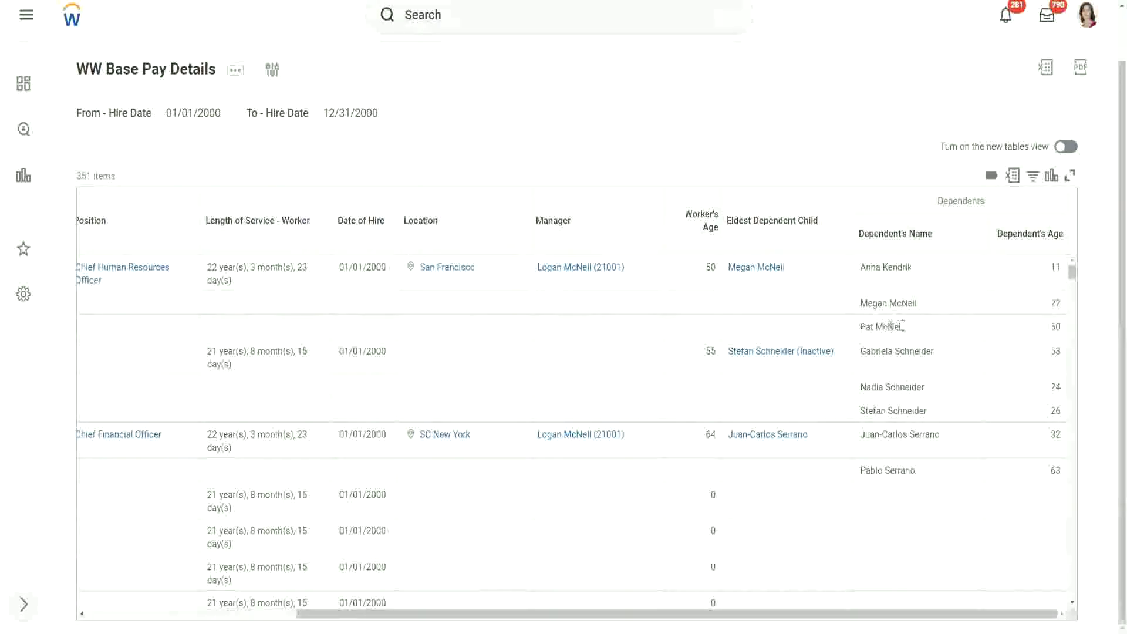
left_click_drag(902, 326, 855, 309)
triple_click(866, 302)
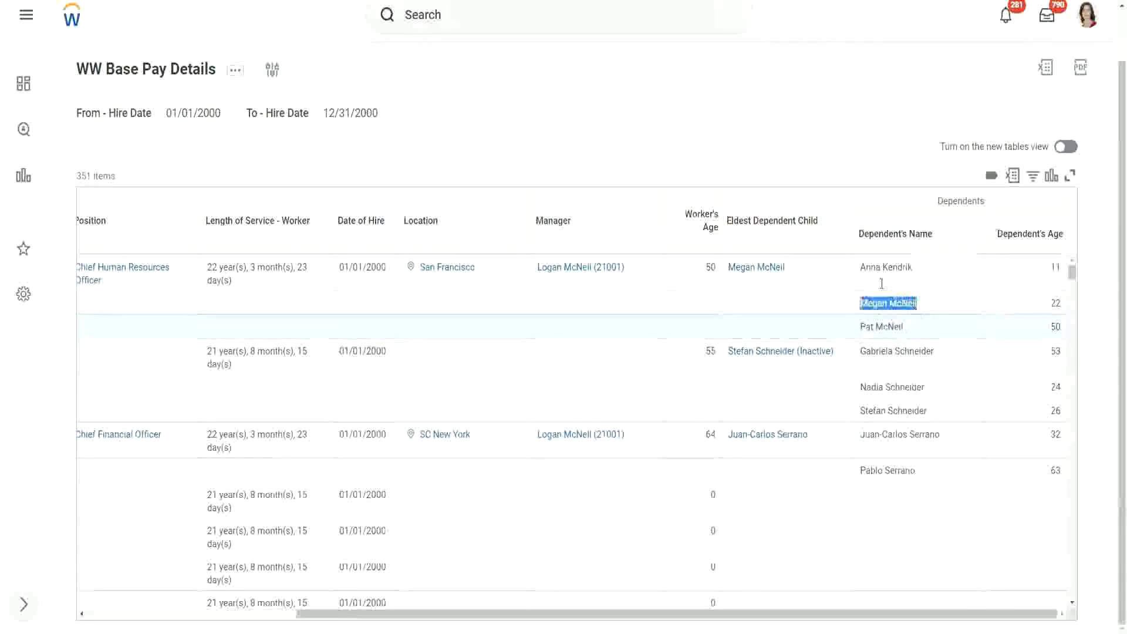
left_click_drag(861, 267, 914, 277)
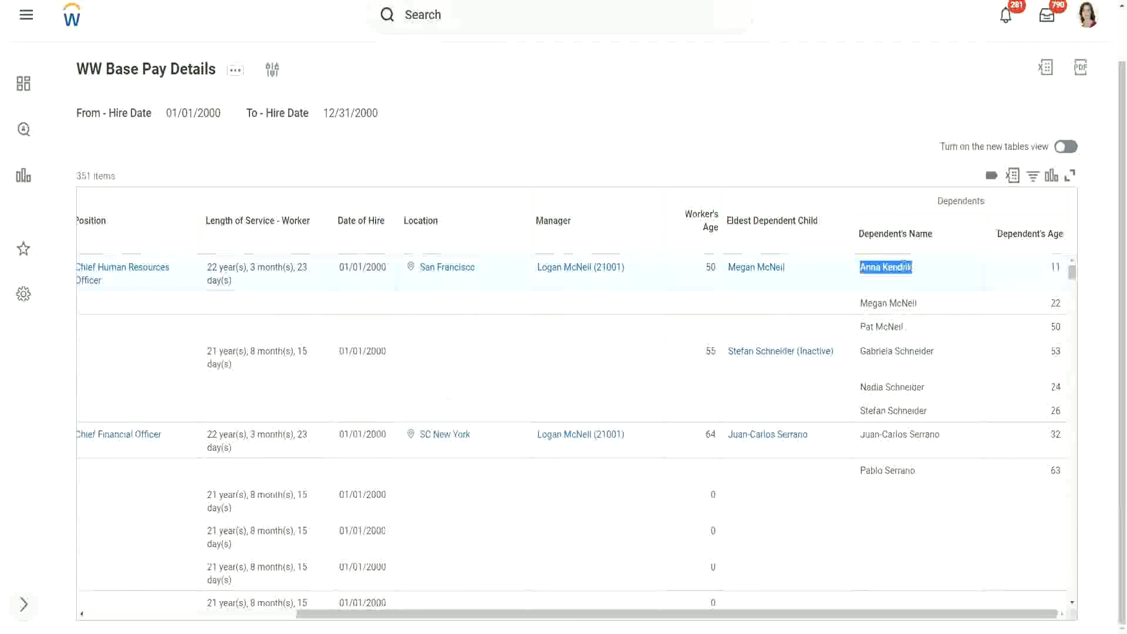
left_click(895, 264)
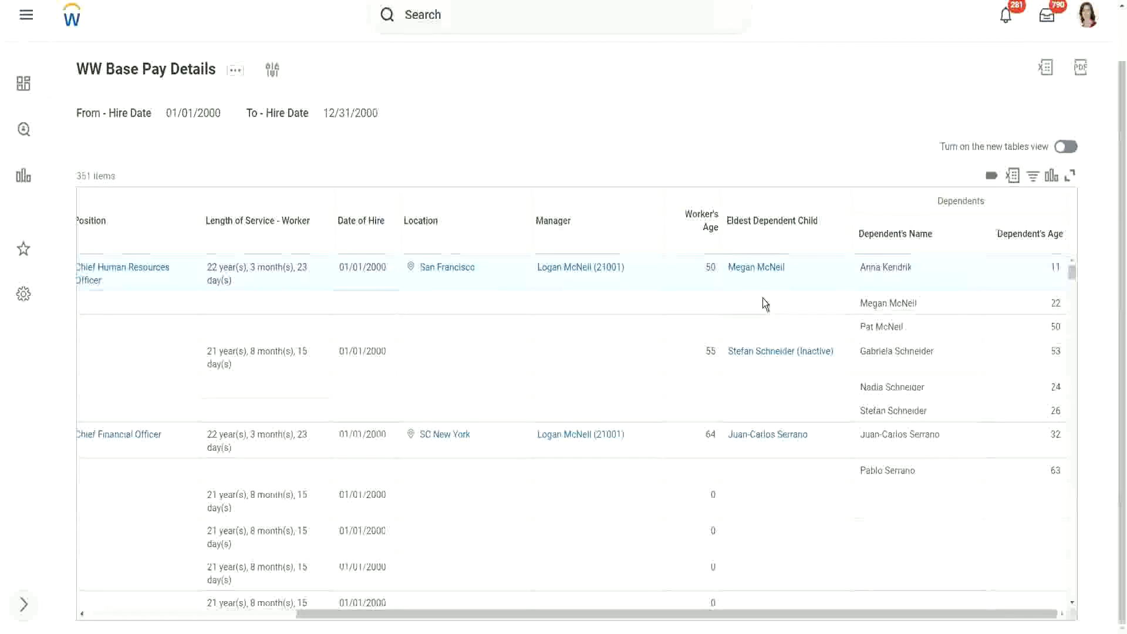
right_click(750, 268)
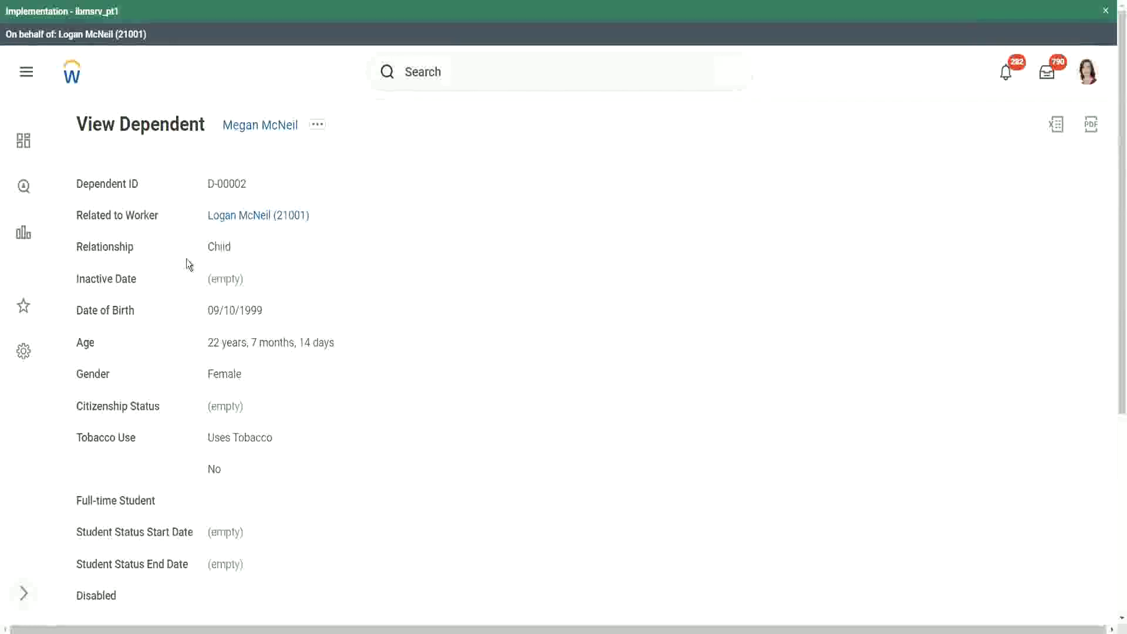
- Review the dependent's Child relationship, then go back to the WW Base Pay Details results
double_click(213, 246)
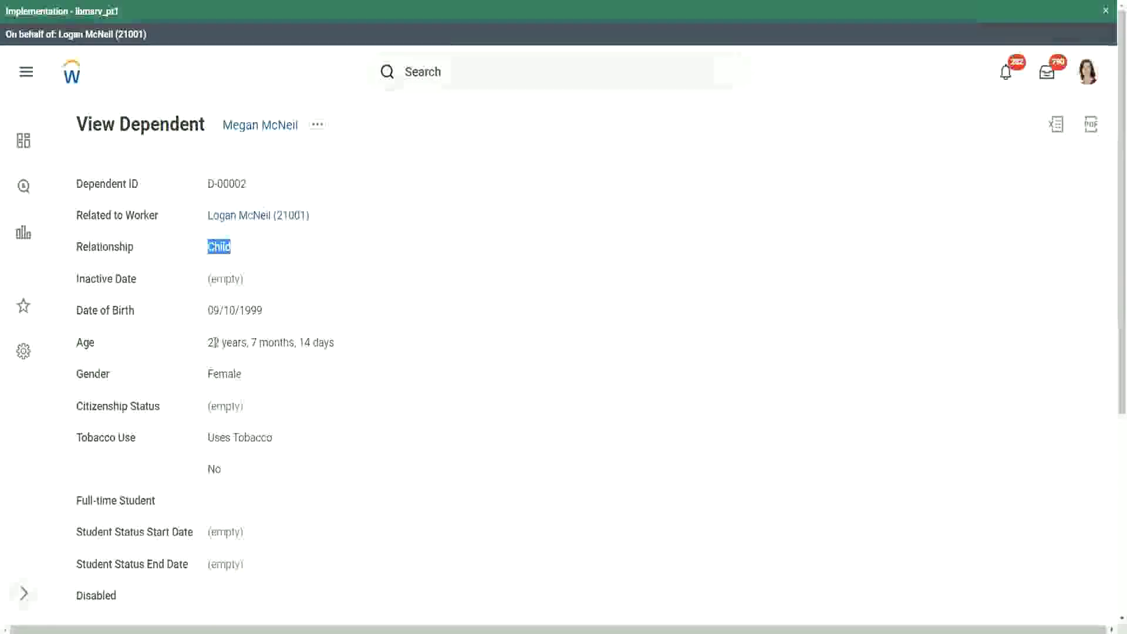
left_click(332, 344)
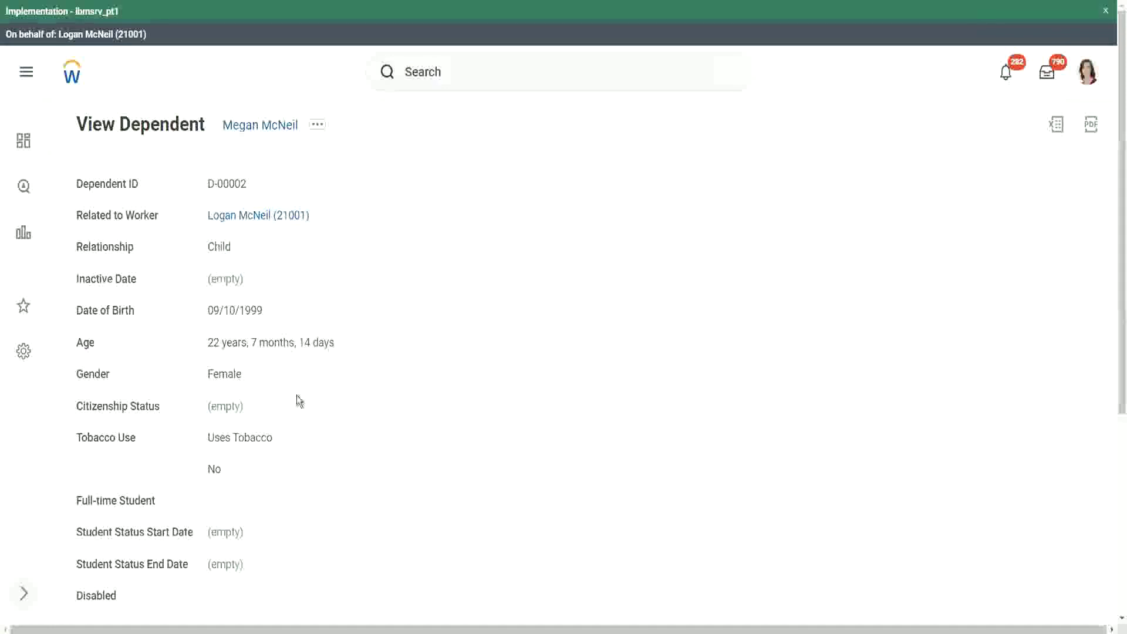
scroll(314, 382, "down", 3)
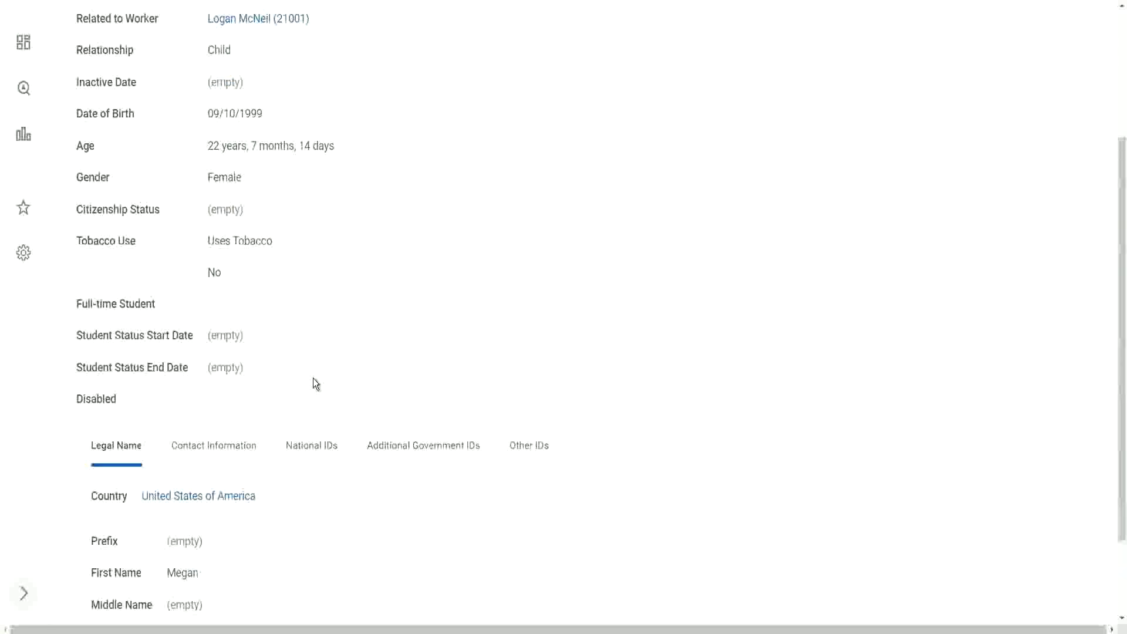
scroll(314, 382, "down", 2)
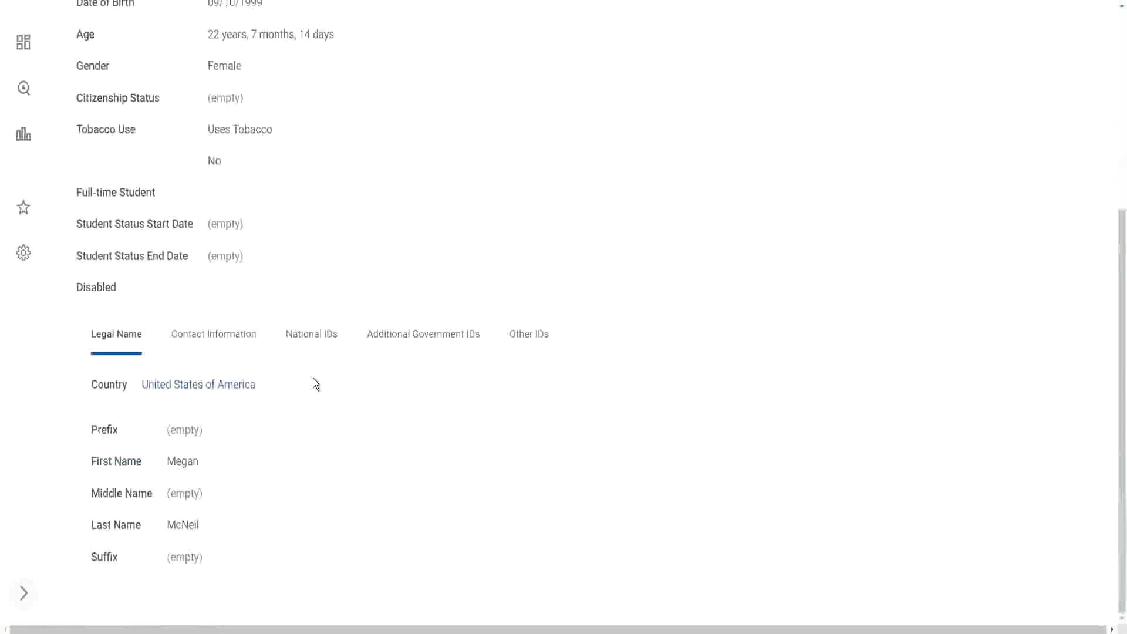
scroll(315, 370, "up", 5)
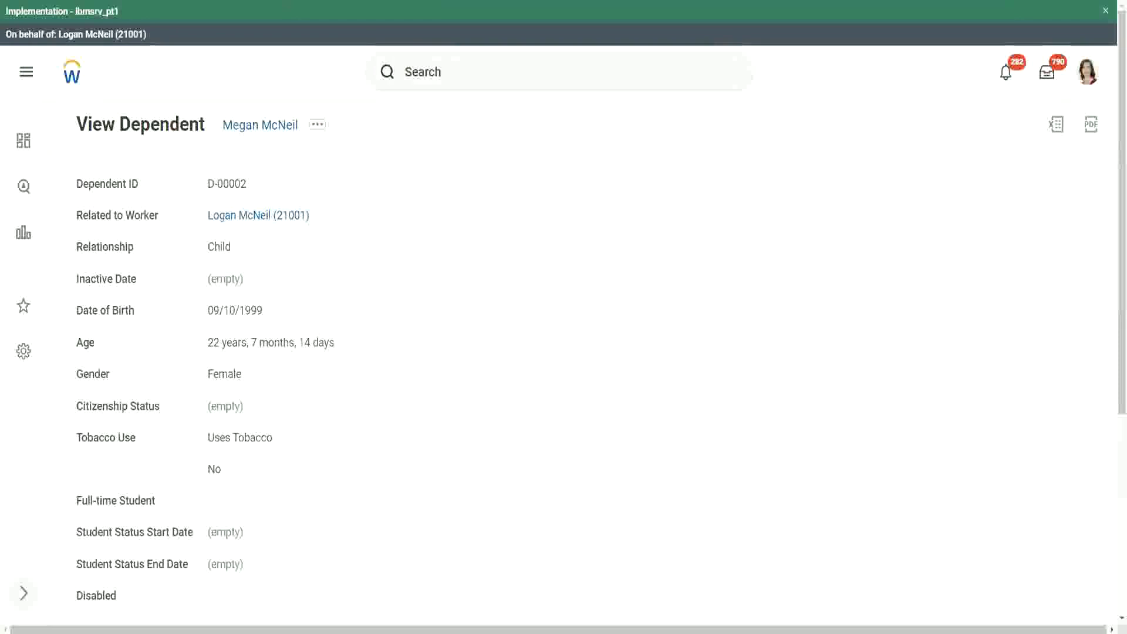
key("alt+Left")
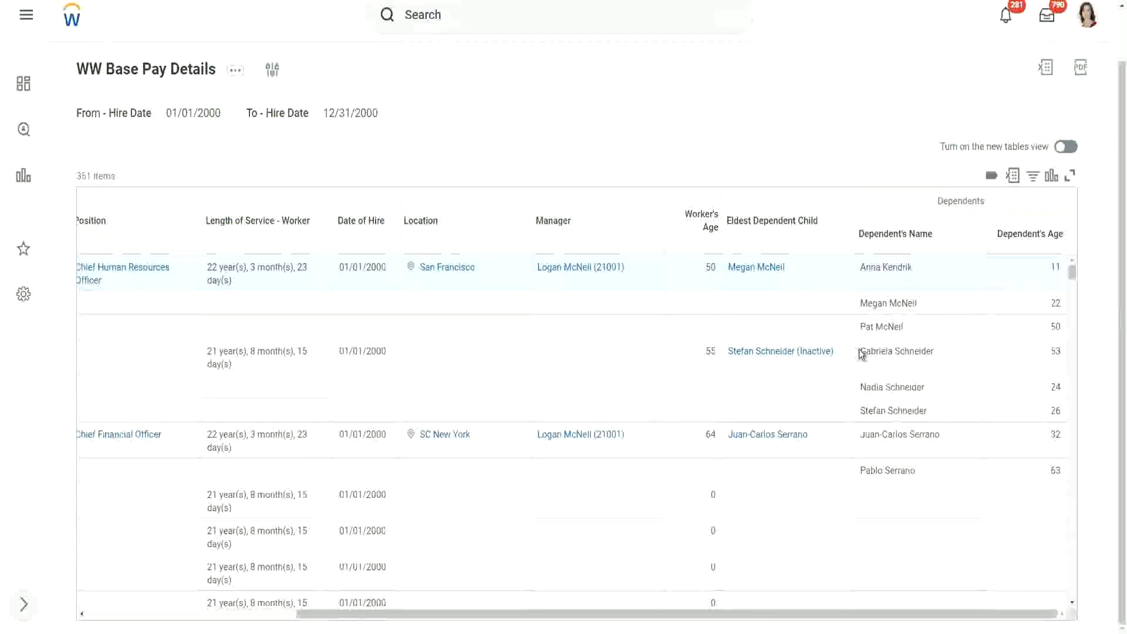
- Review the WW Base Pay Details report rows, highlighting a dependent's name and scrolling the results
left_click_drag(860, 353, 1055, 352)
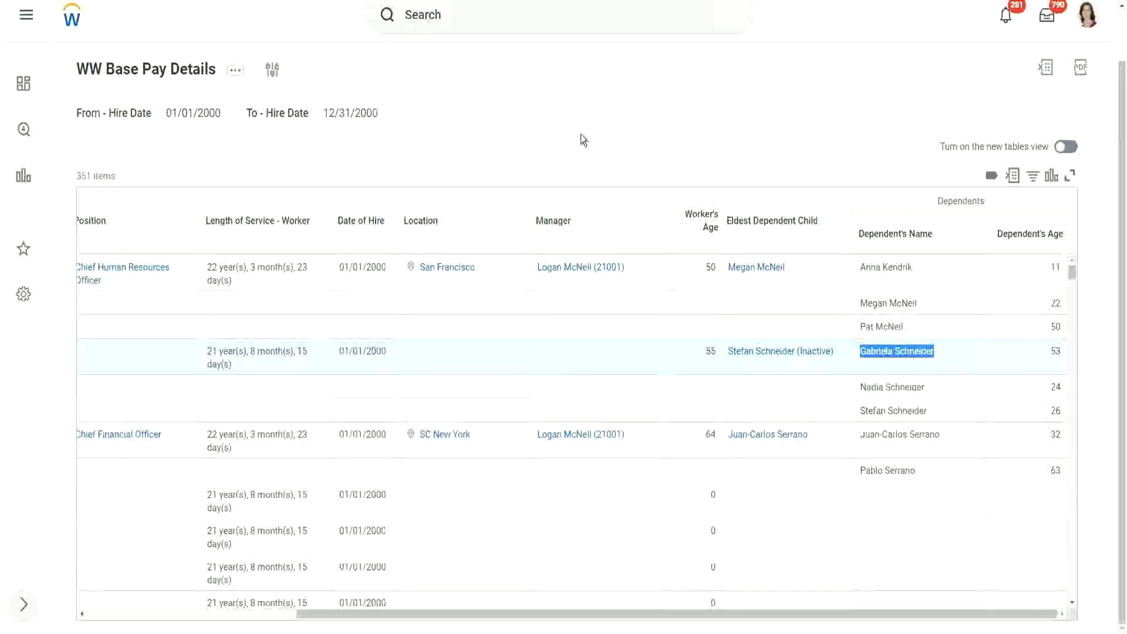
left_click(569, 145)
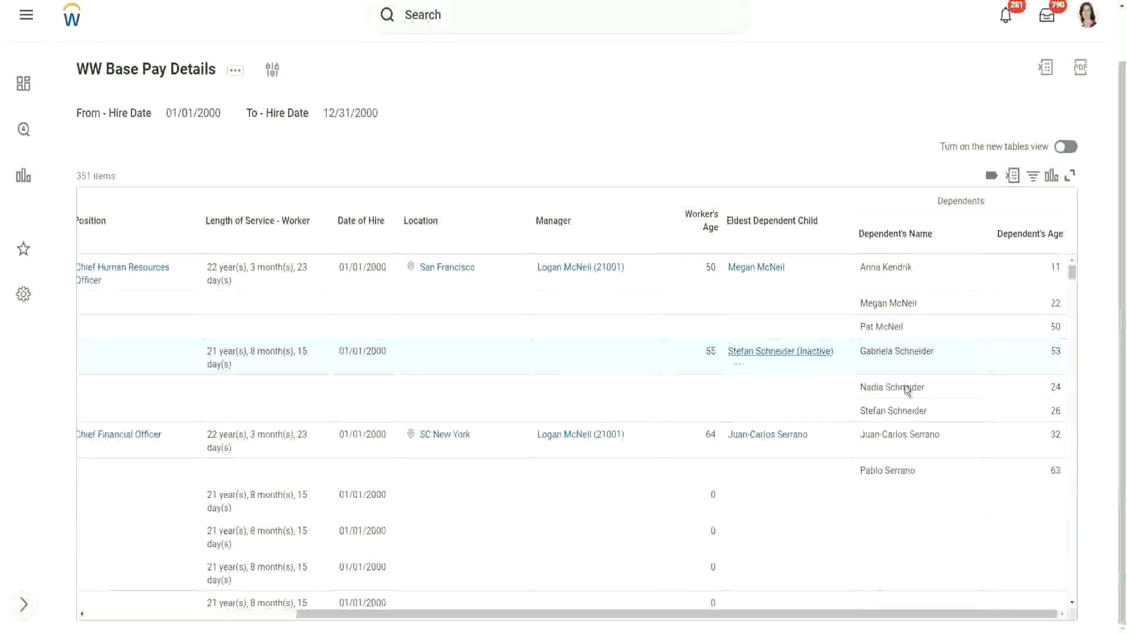
scroll(899, 418, "down", 3)
scroll(897, 417, "up", 3)
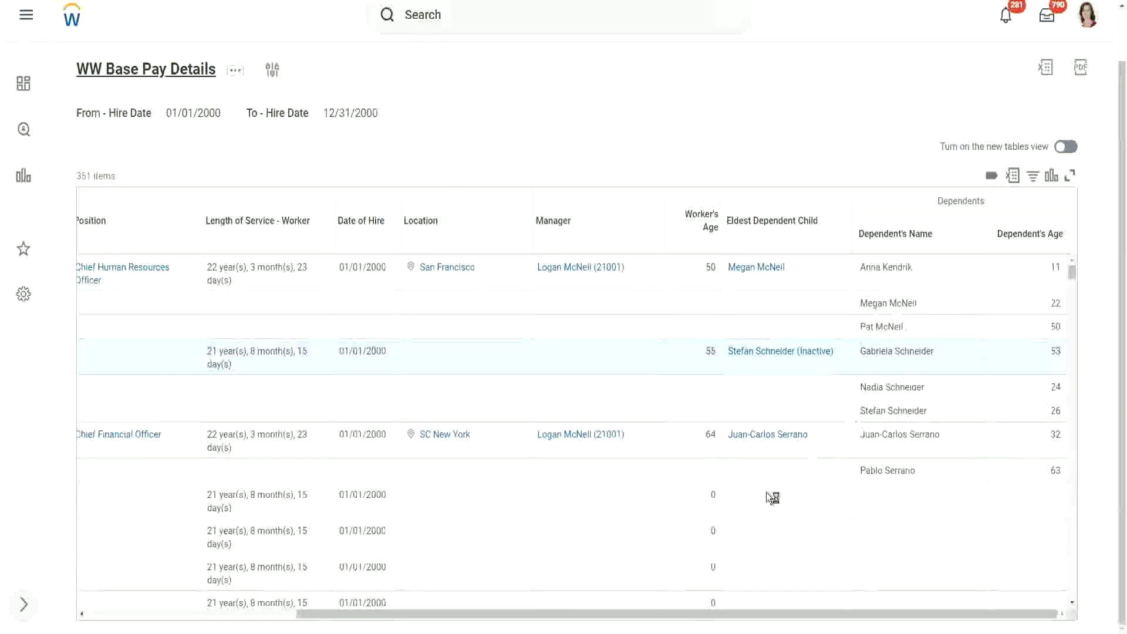
scroll(768, 496, "down", 3)
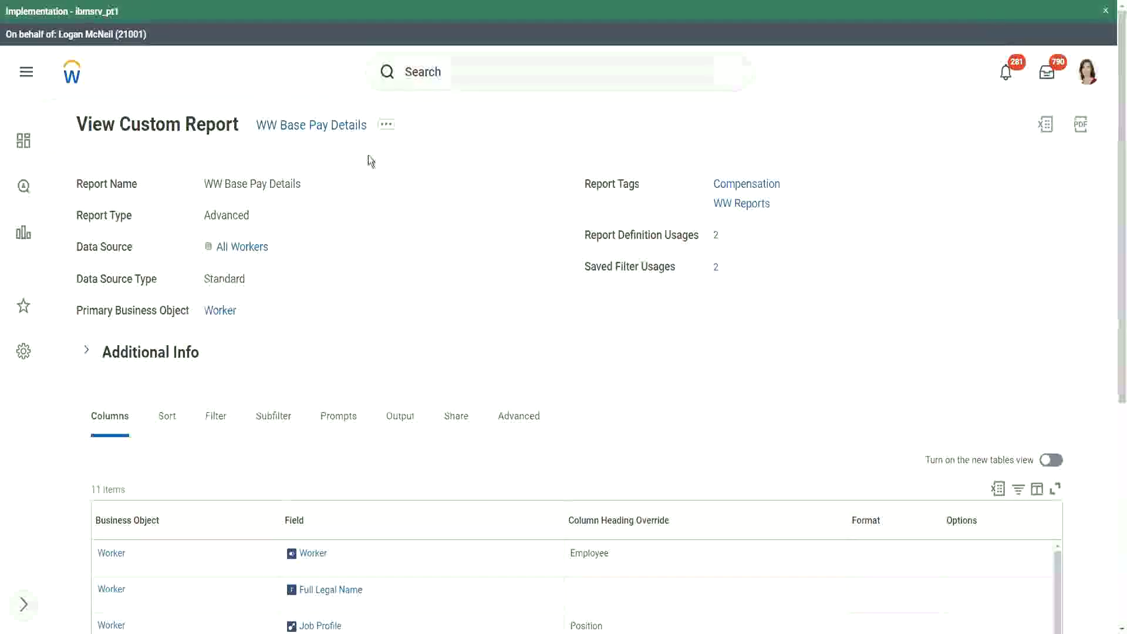
- Choose Custom Report > Edit from the WW Base Pay Details related actions
left_click(389, 126)
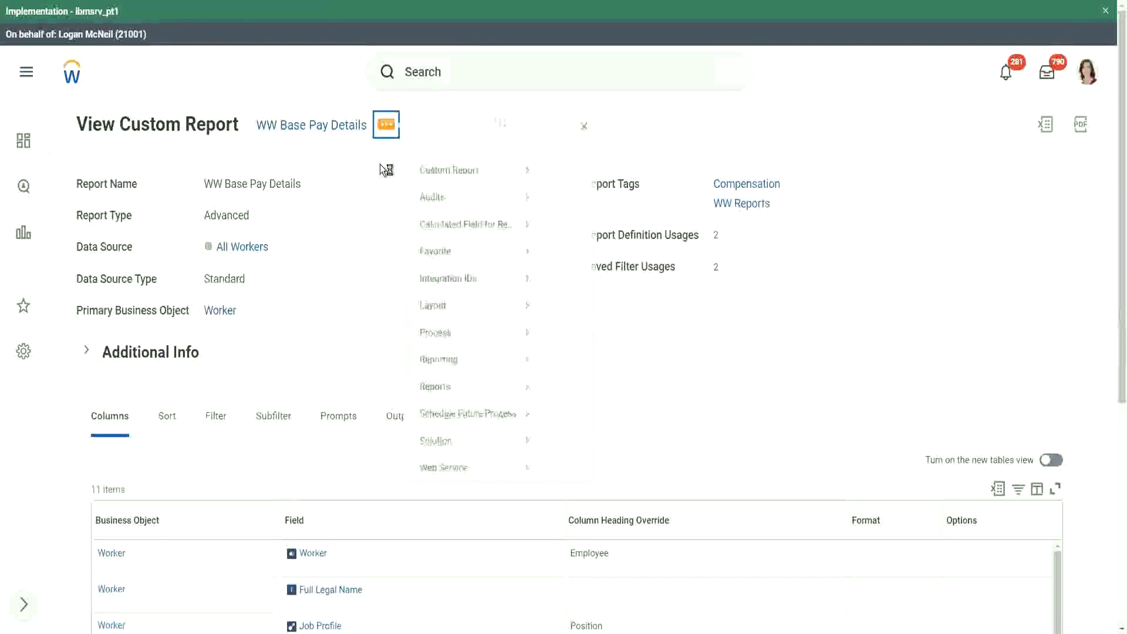
mouse_move(452, 194)
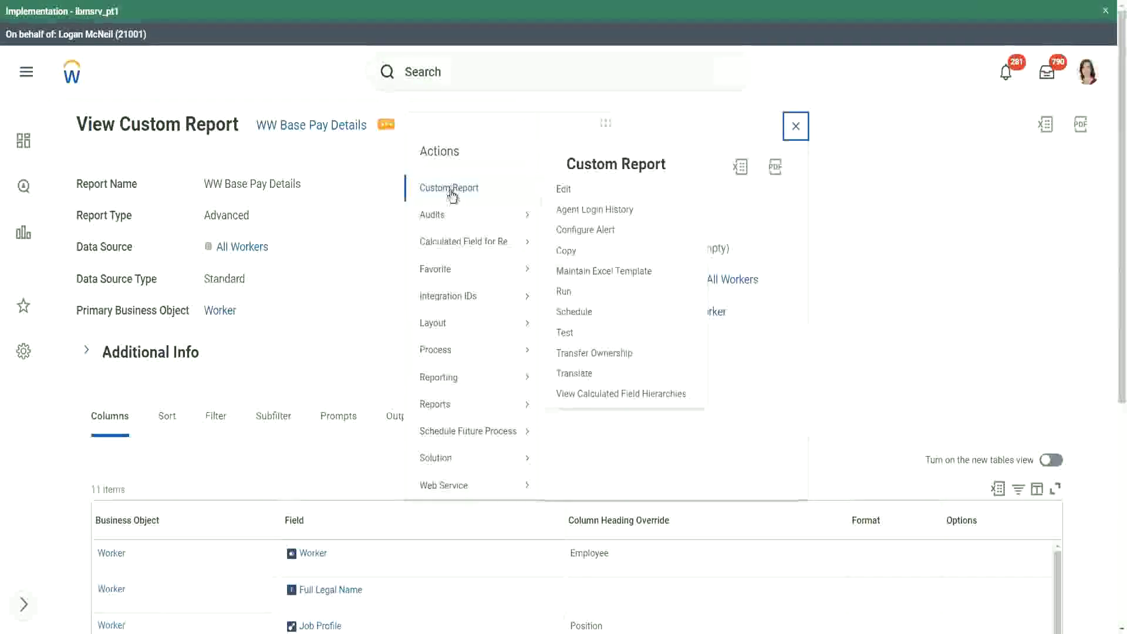
left_click(565, 189)
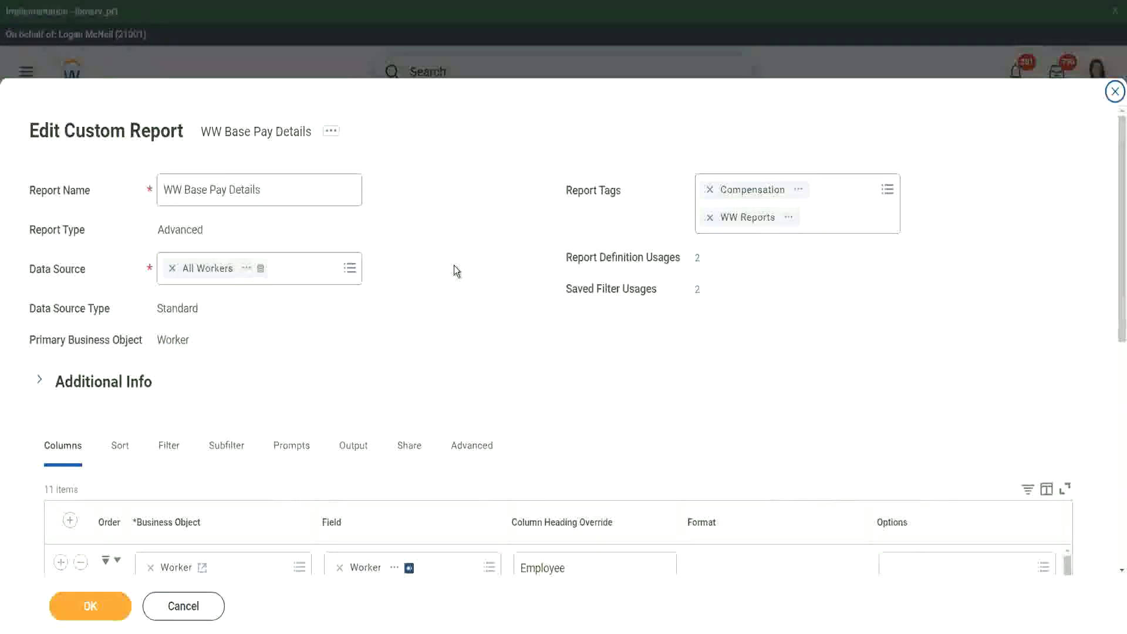
- Scroll through the report definition and switch to its Filter tab
scroll(454, 266, "down", 5)
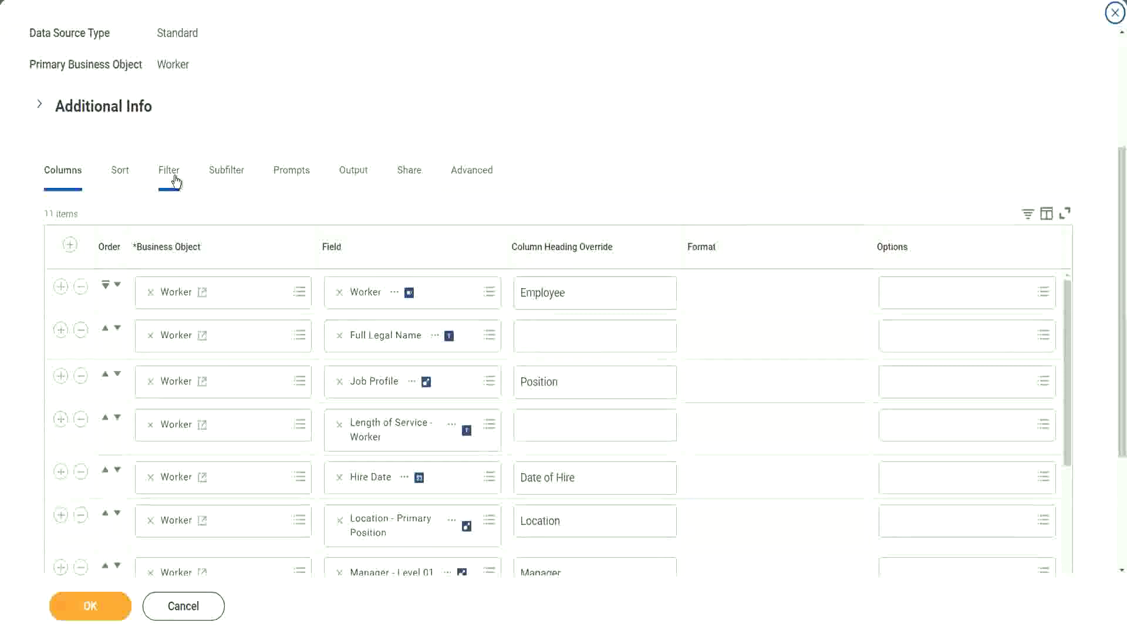
scroll(410, 110, "down", 5)
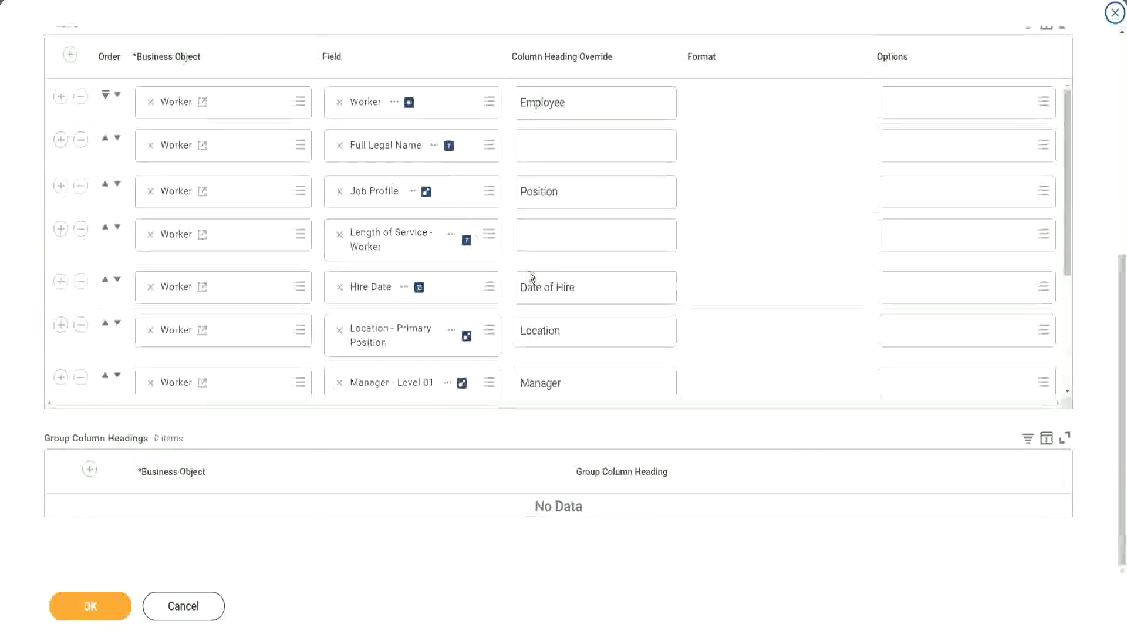
scroll(541, 264, "down", 1)
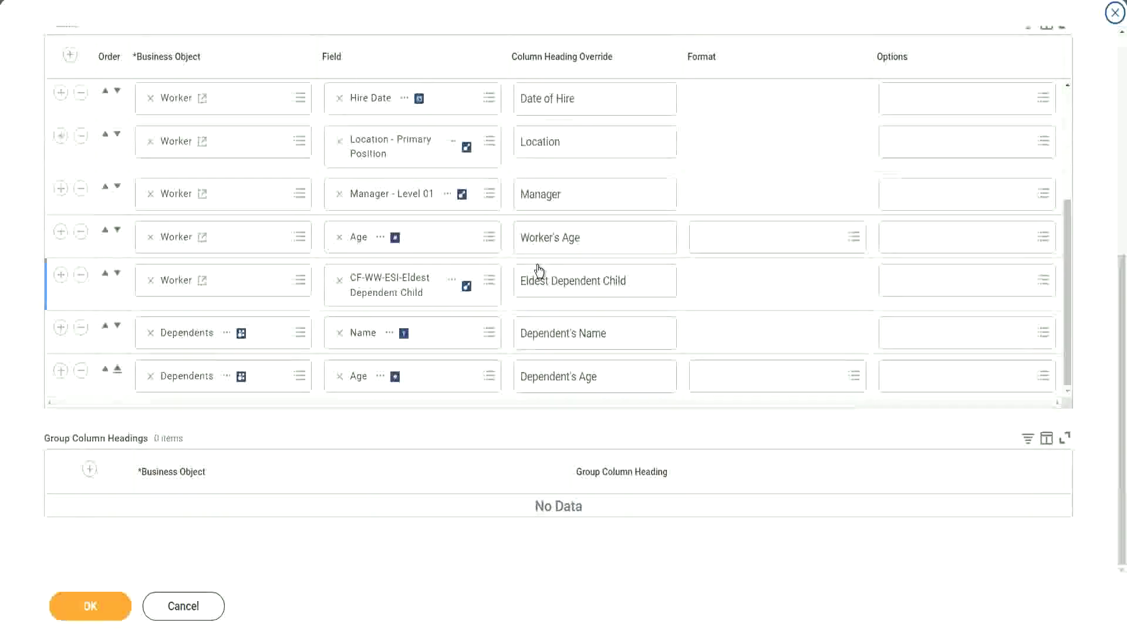
scroll(310, 238, "up", 6)
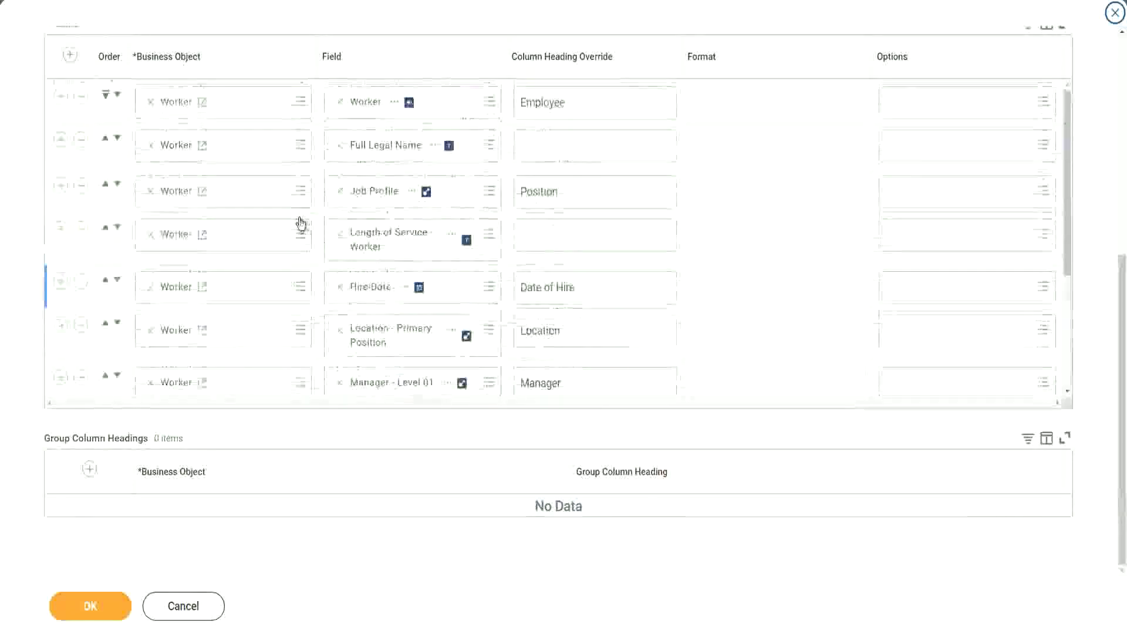
left_click(174, 117)
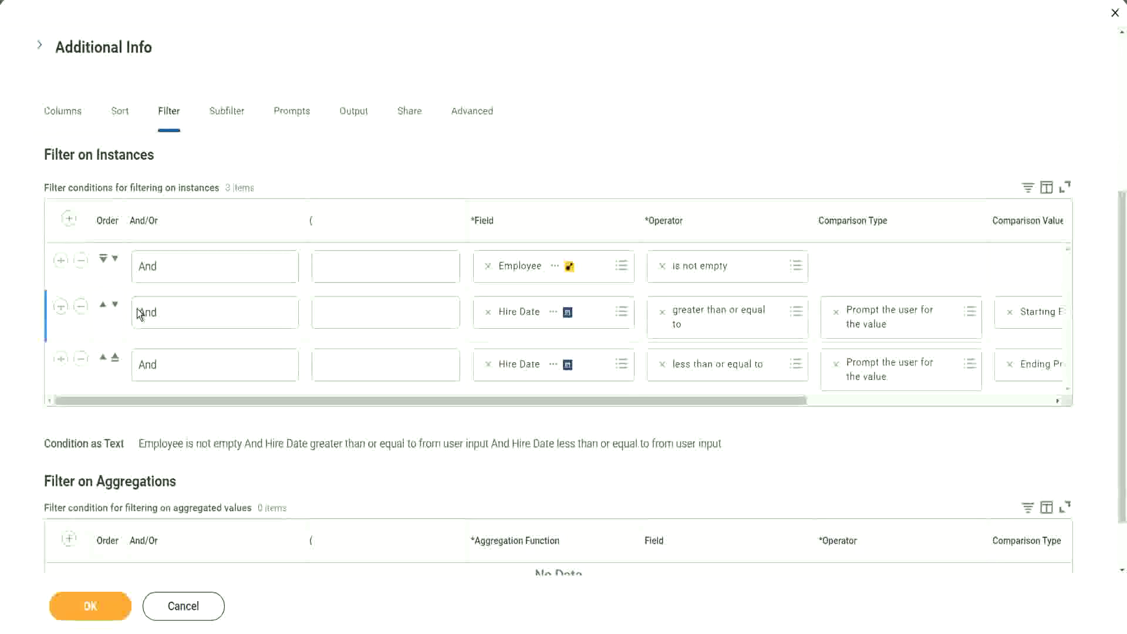
- Add the filter 'CF-WW-ESI-Eldest Dependent Child is not empty' and save it with OK
left_click(60, 260)
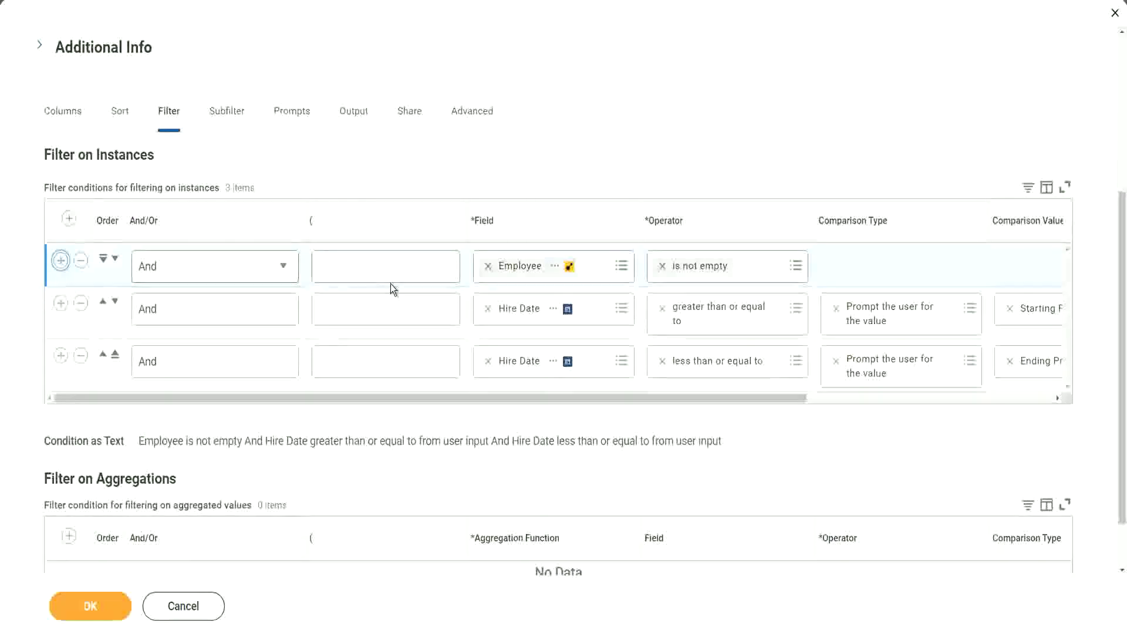
left_click(569, 304)
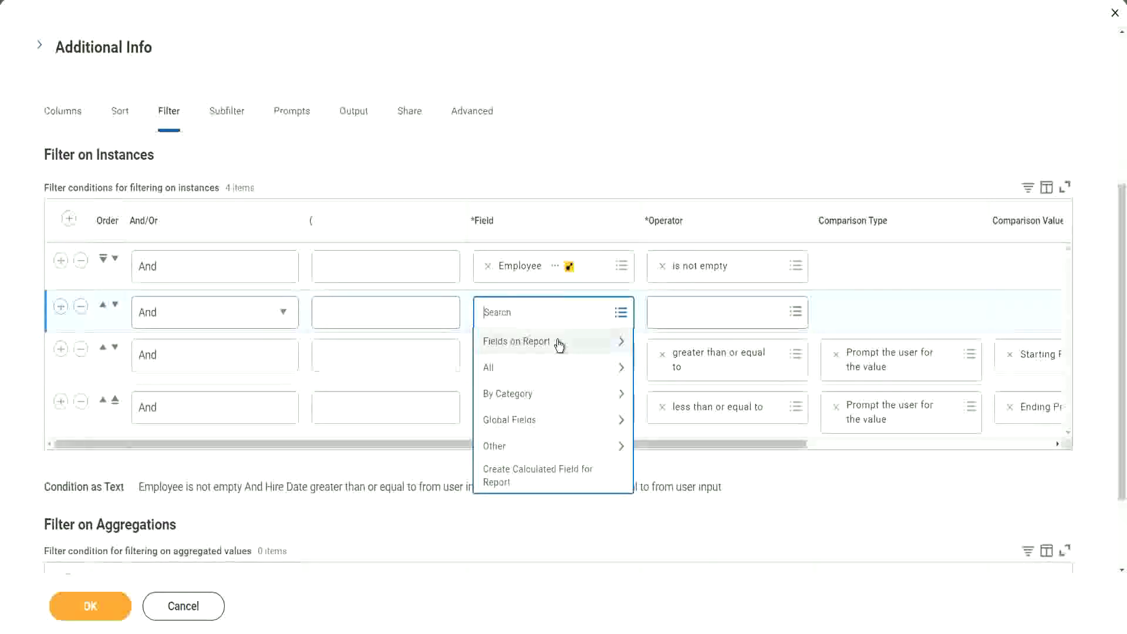
left_click(559, 344)
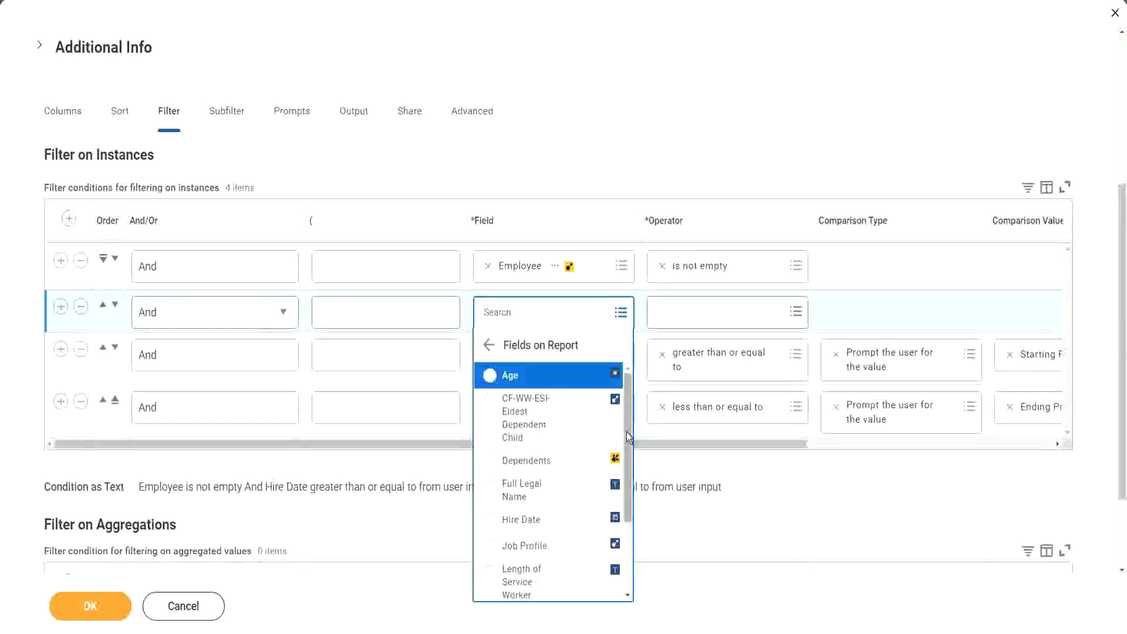
left_click_drag(626, 432, 593, 433)
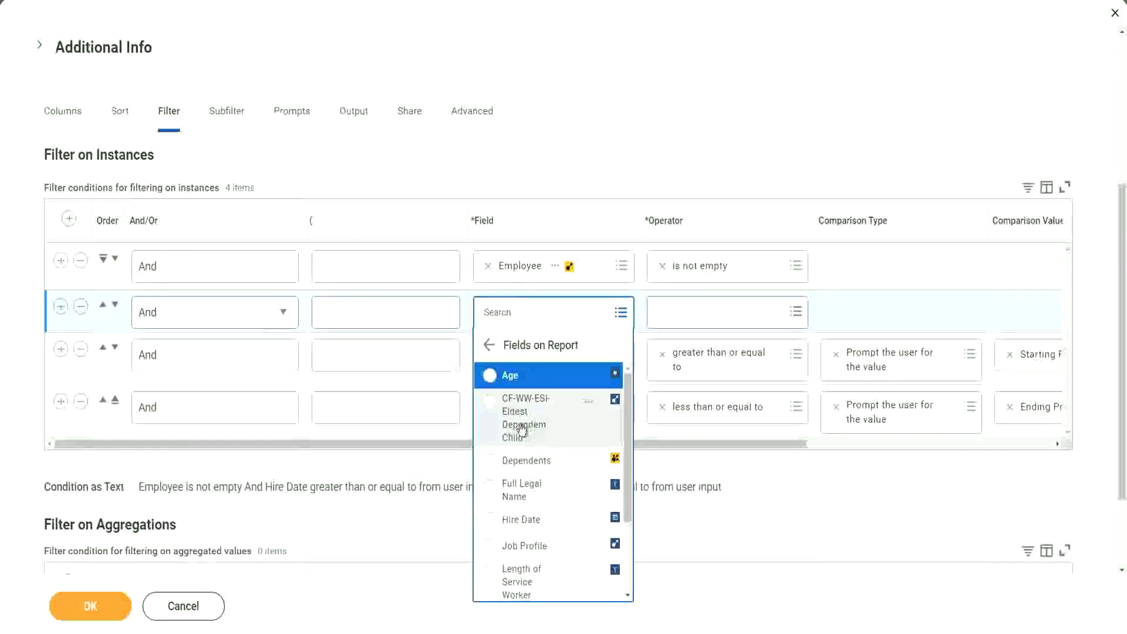
left_click(522, 430)
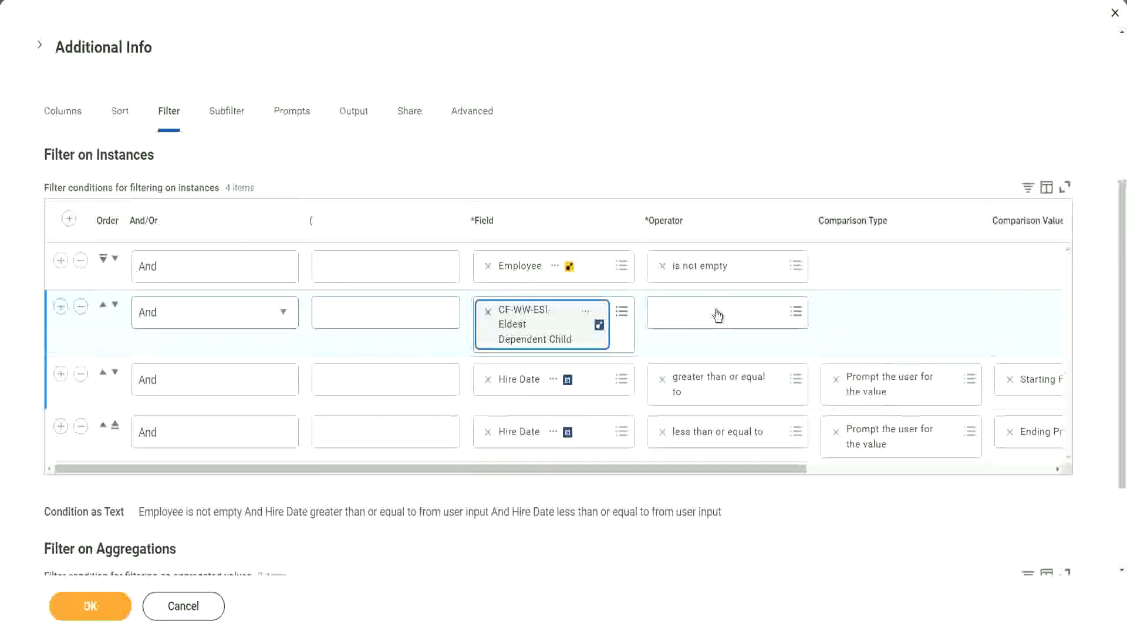
left_click(750, 316)
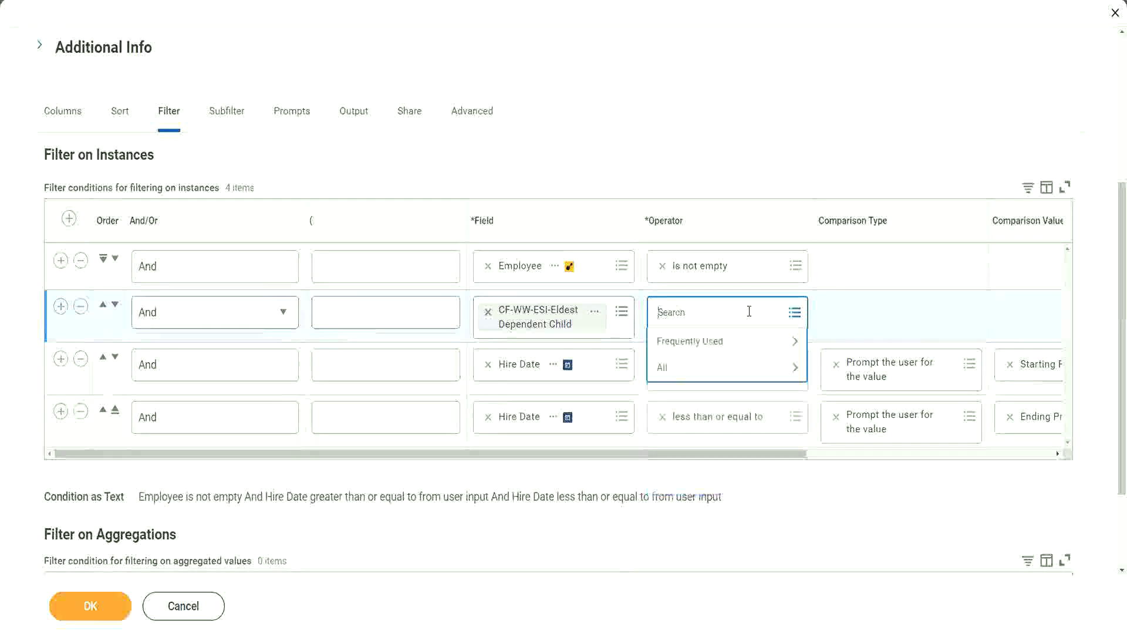
left_click(724, 343)
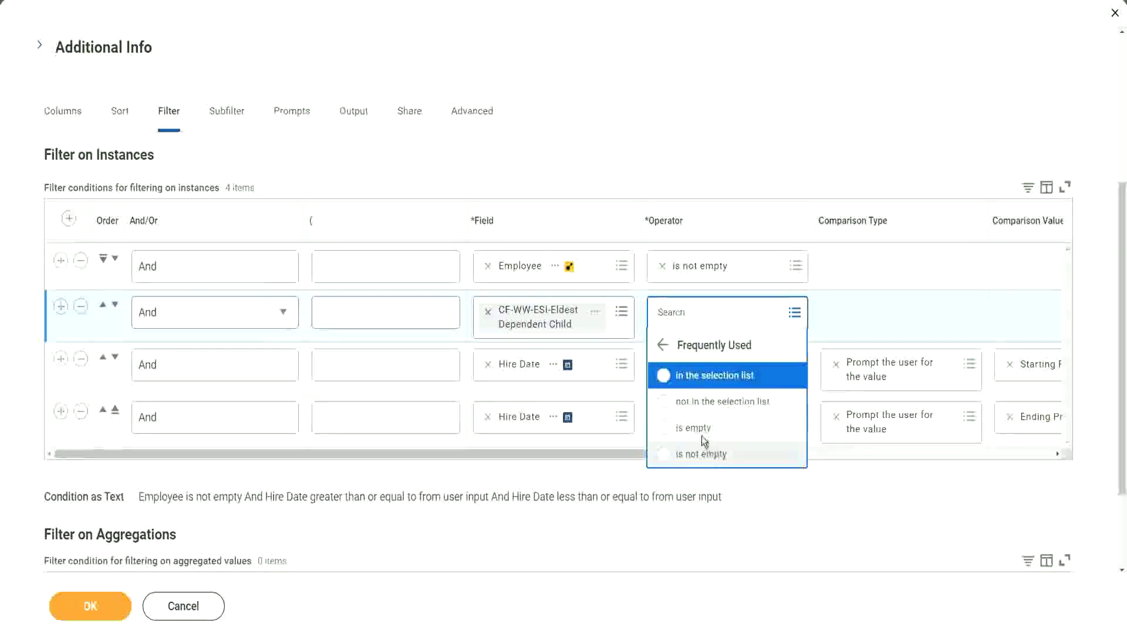
left_click(705, 454)
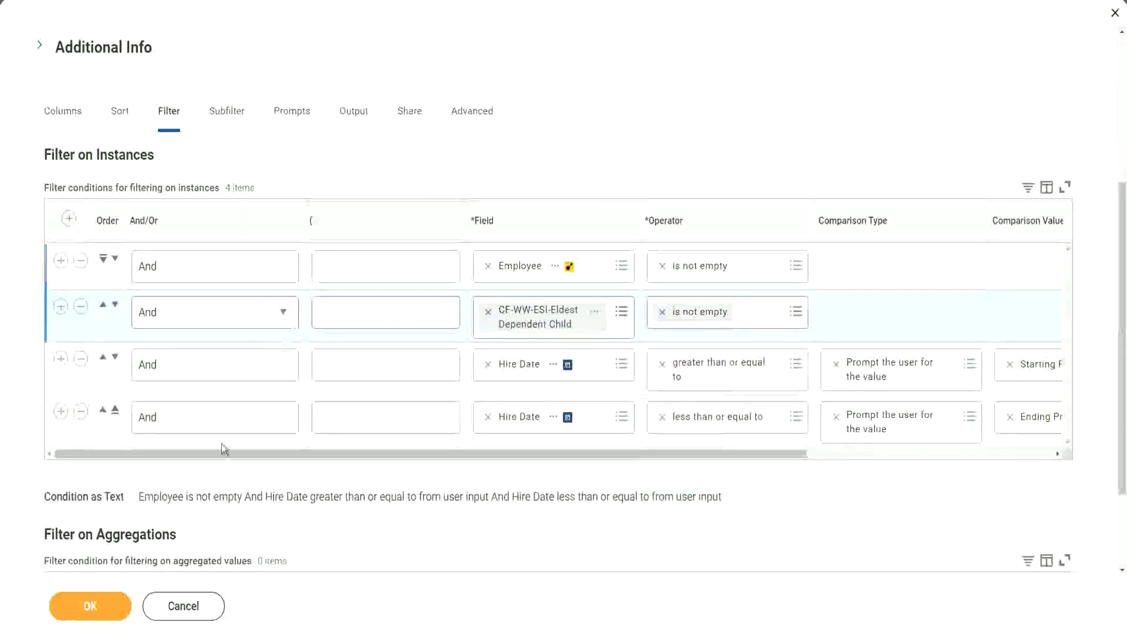
left_click(91, 606)
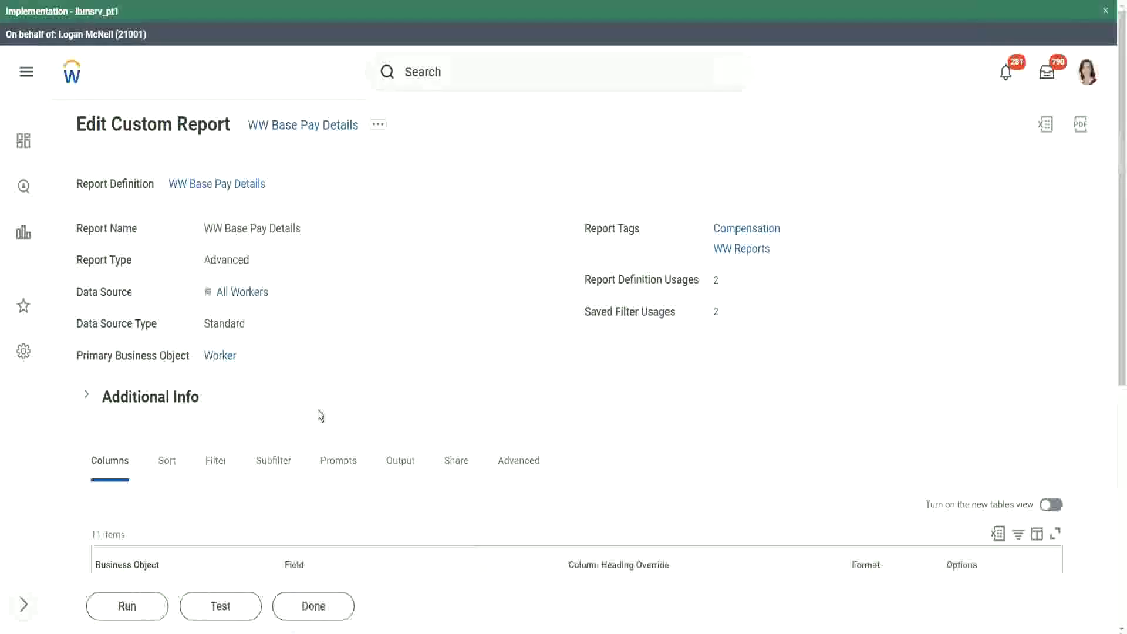
- Run the updated report for hire dates 01/01/2000 through 12/31/2000
left_click(128, 608)
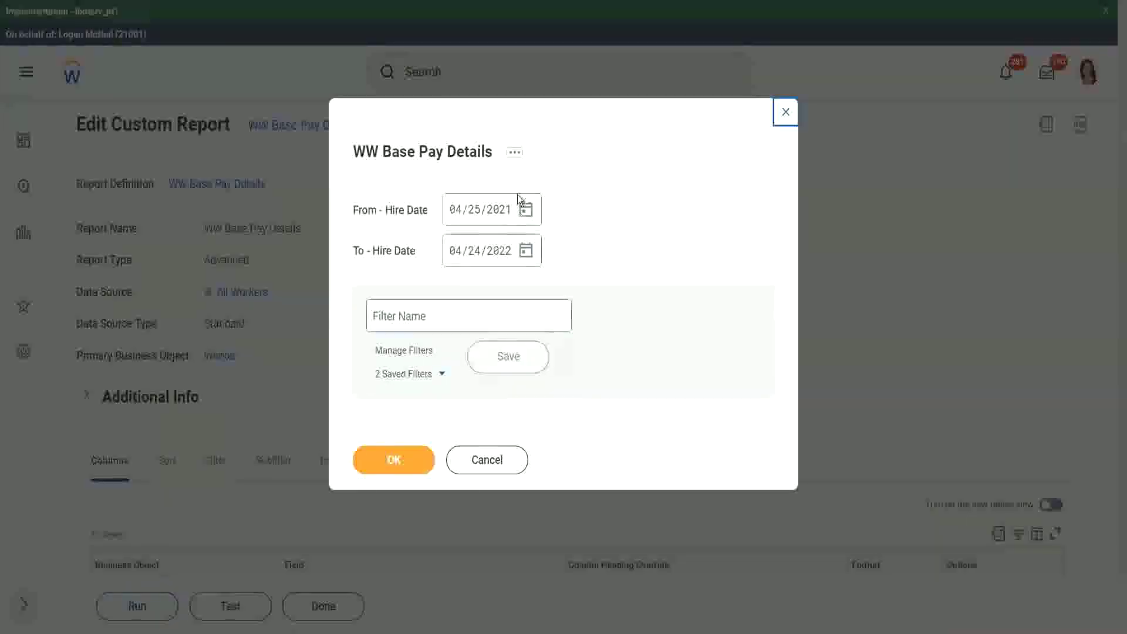
left_click(457, 211)
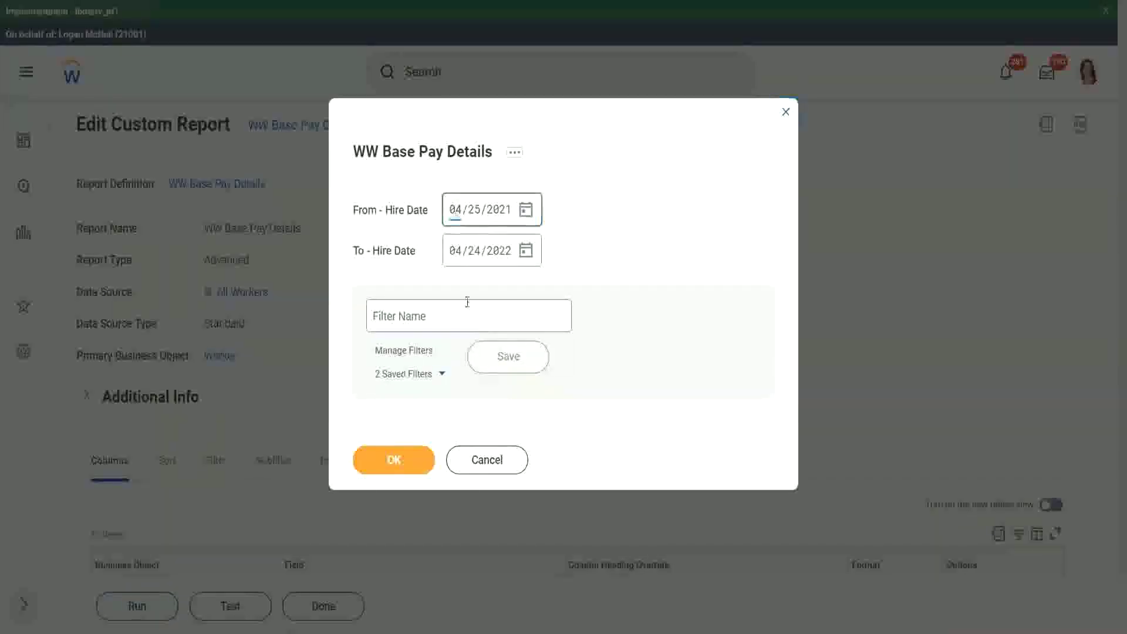
type("01/01/")
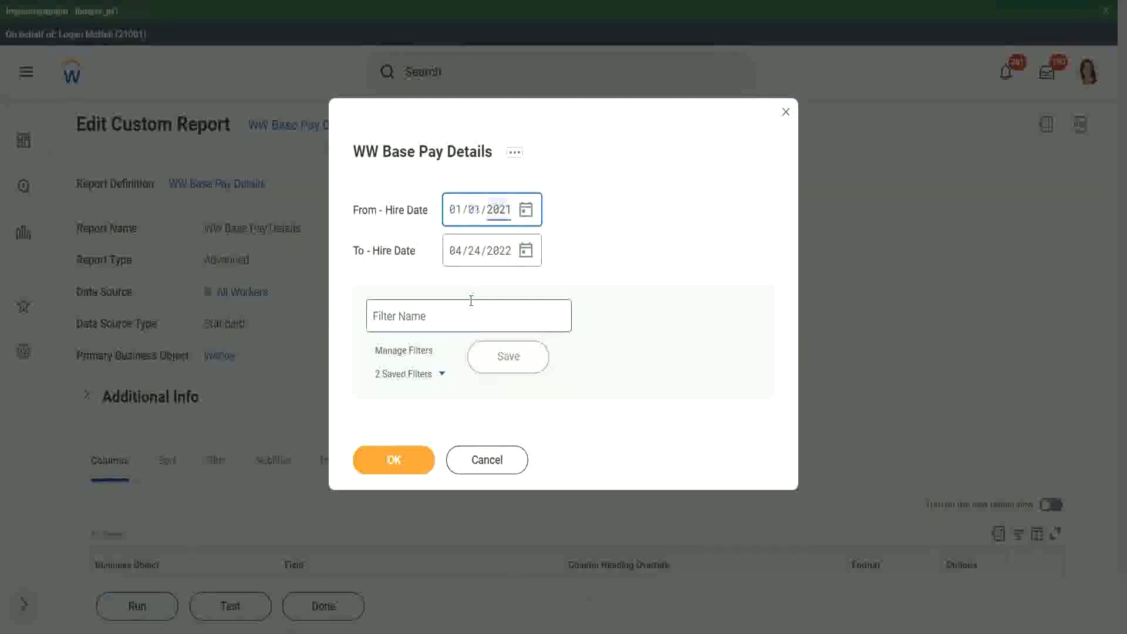
type("2000")
key("Tab")
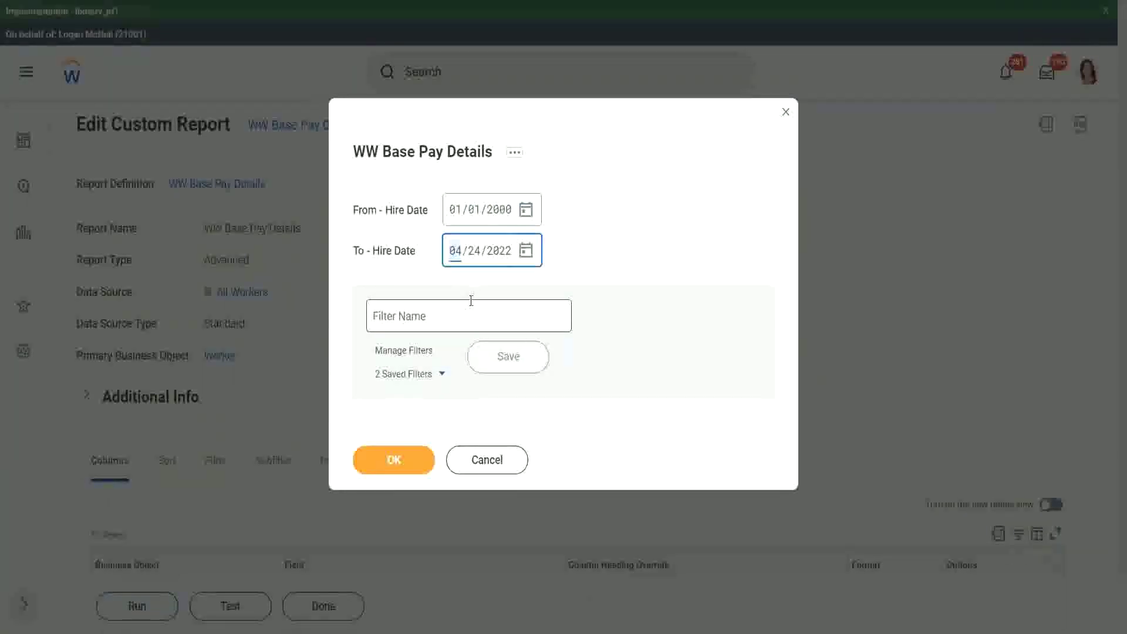
type("12/31/2000")
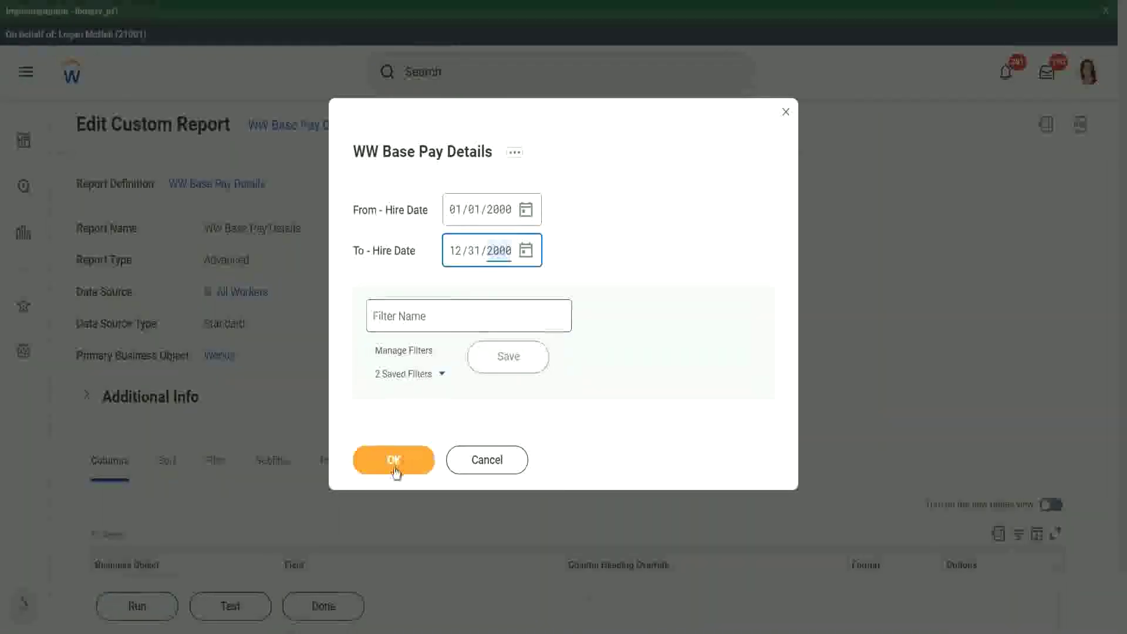
left_click(395, 459)
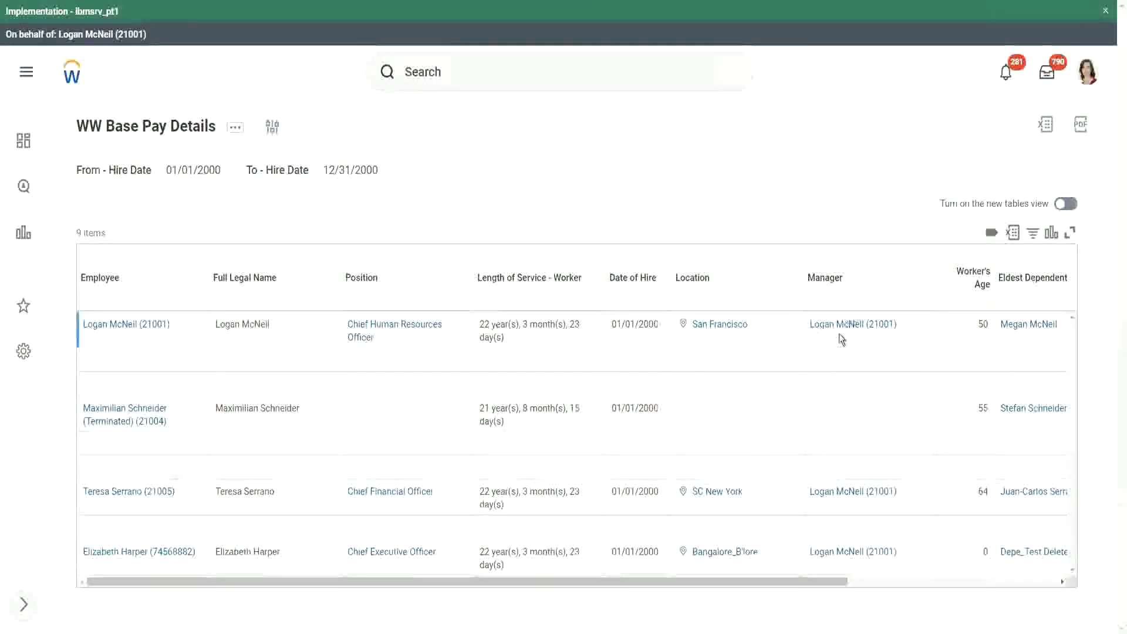
left_click_drag(768, 587, 979, 590)
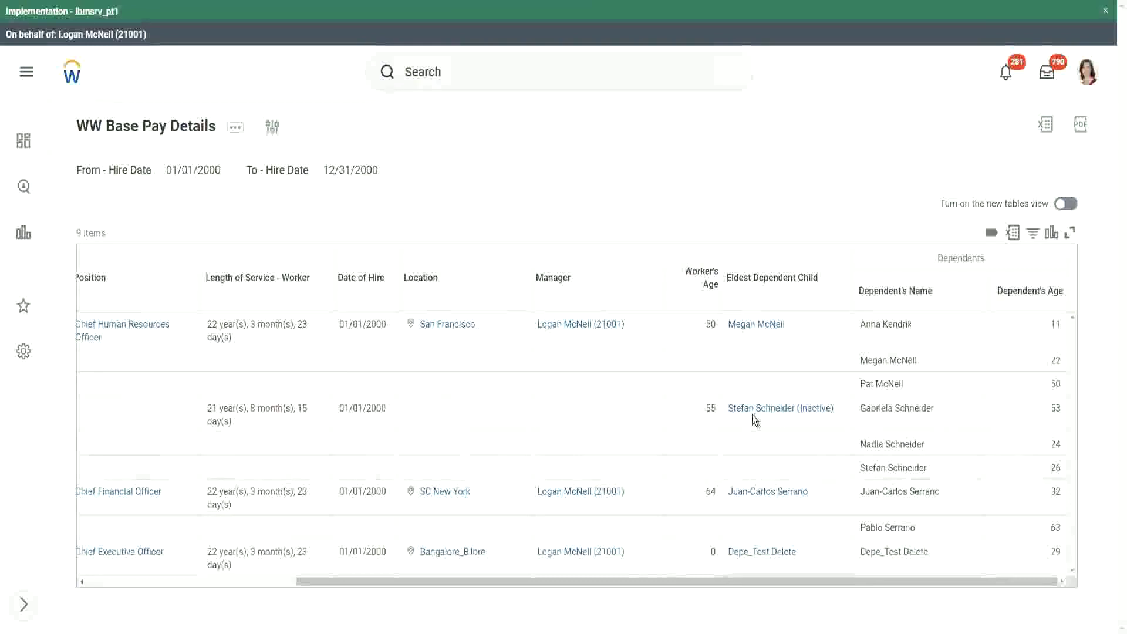
mouse_move(766, 501)
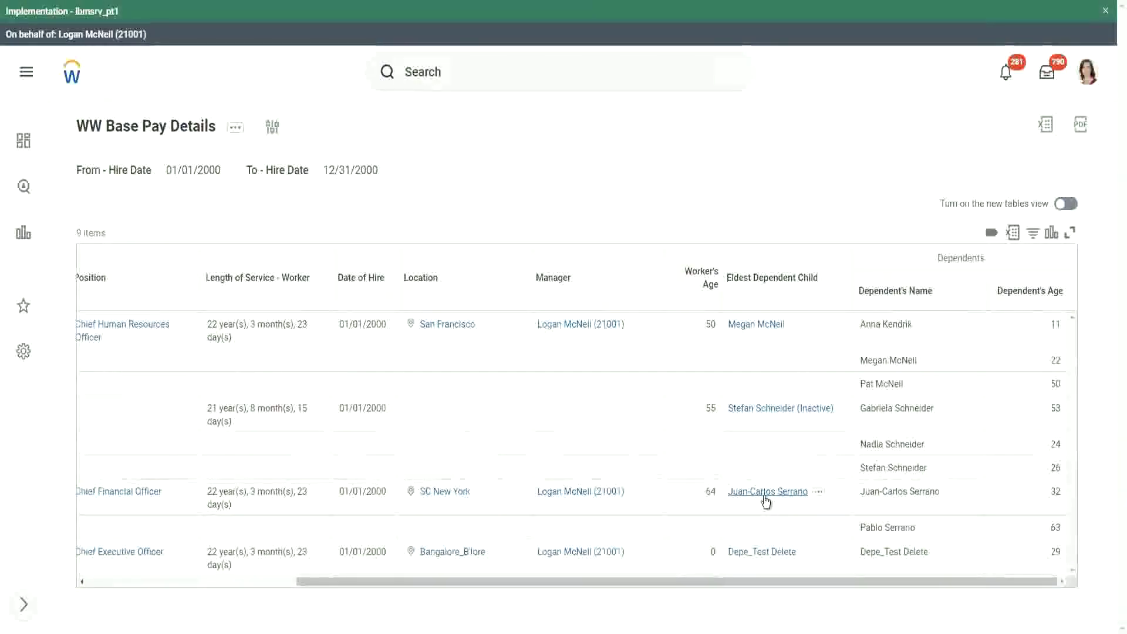
mouse_move(622, 498)
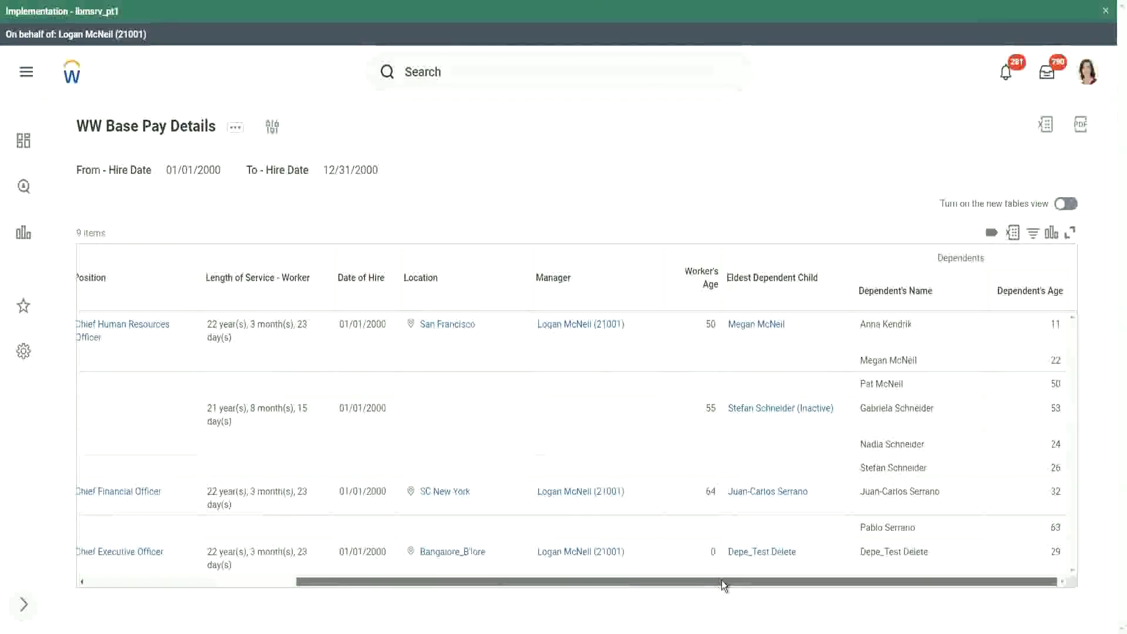
left_click_drag(722, 580, 463, 575)
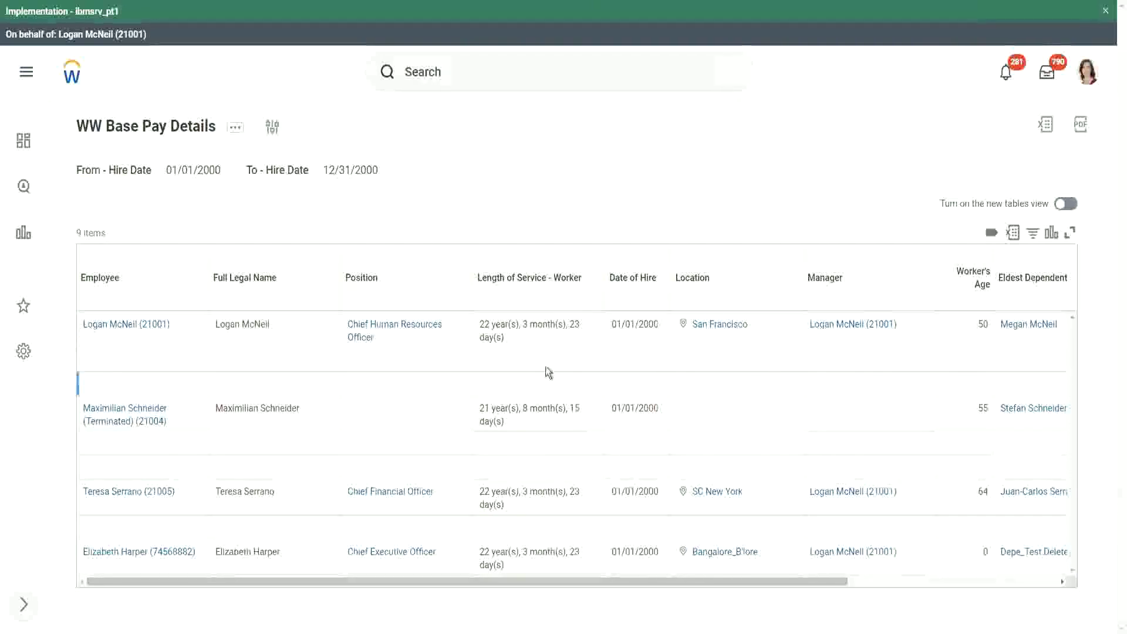
left_click_drag(558, 583, 748, 582)
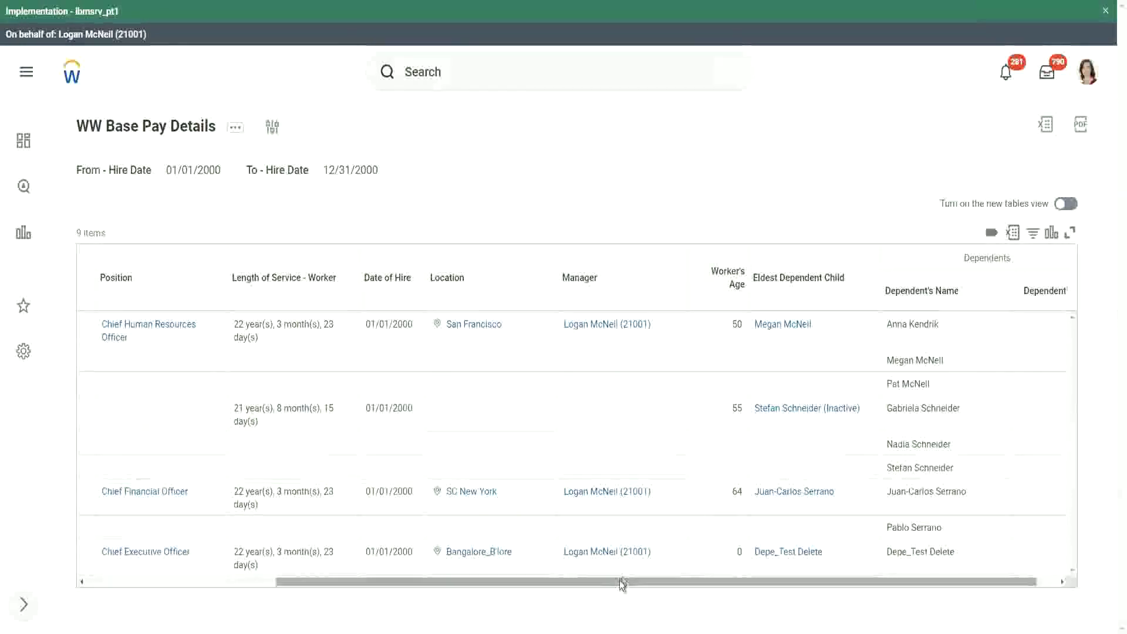
left_click_drag(581, 589, 302, 593)
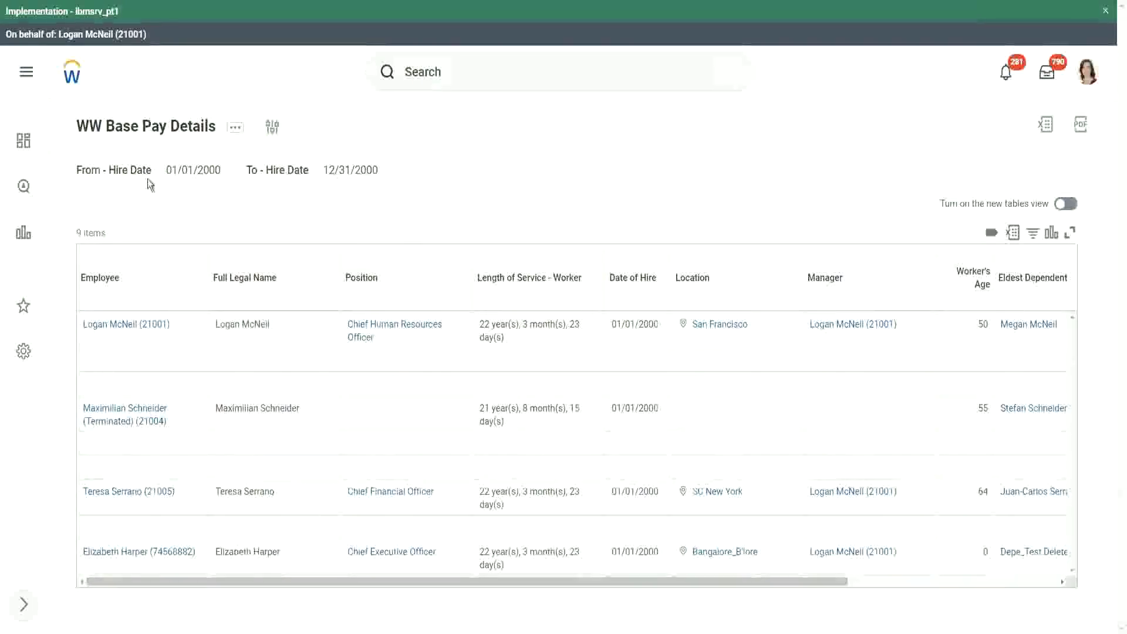
- Return to the Save Confirmation page and copy the CF-WW-ESI-Eldest Dependent Child field name
left_click(150, 134)
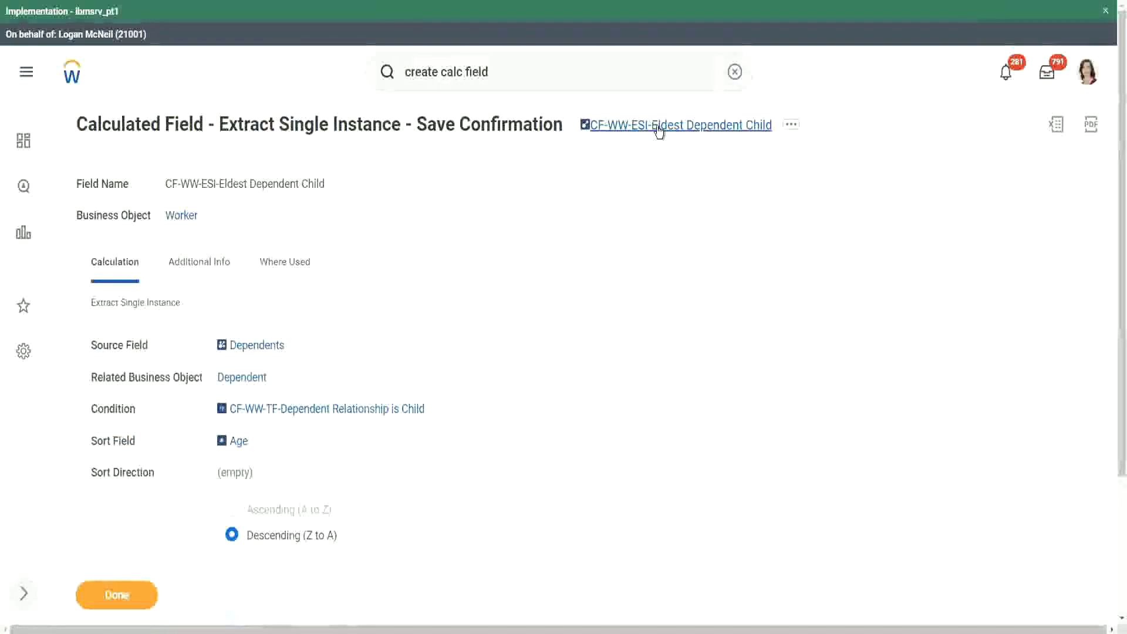
right_click(656, 127)
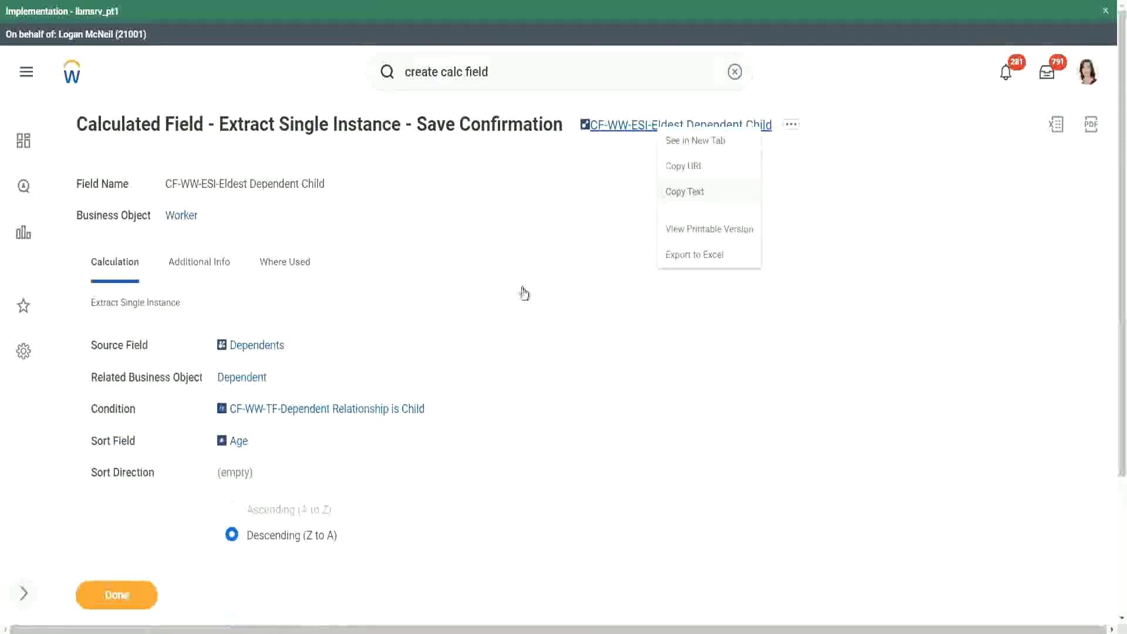
left_click(707, 194)
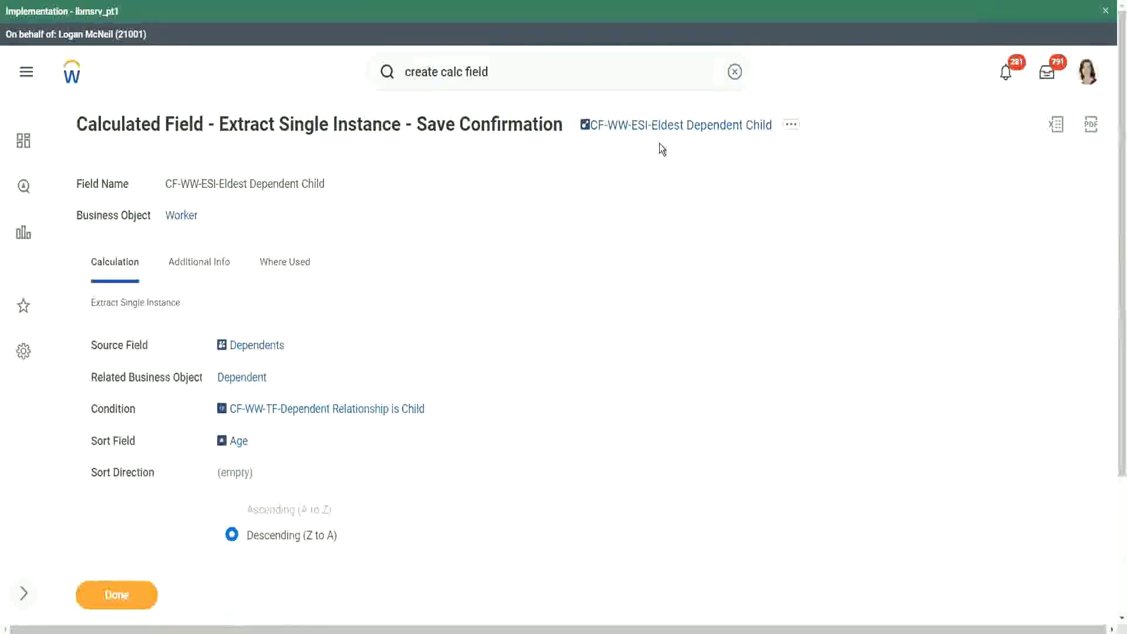
left_click(509, 77)
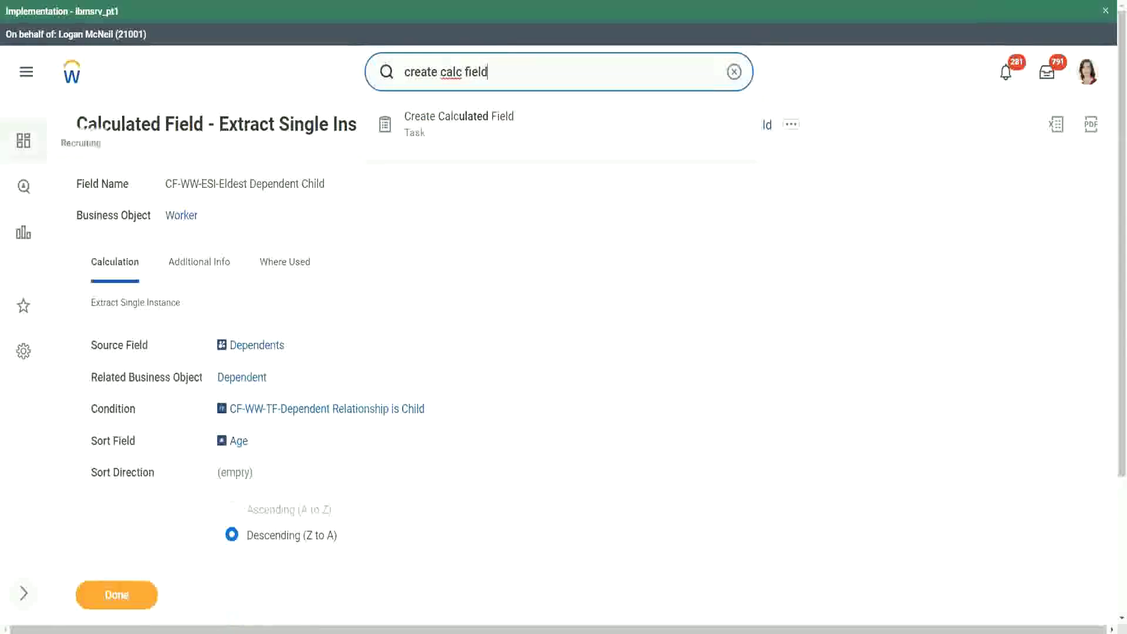
- Start Create Calculated Field and name it 'CF-WW-LRV-Age of the eldest Dependent Child'
left_click(465, 120)
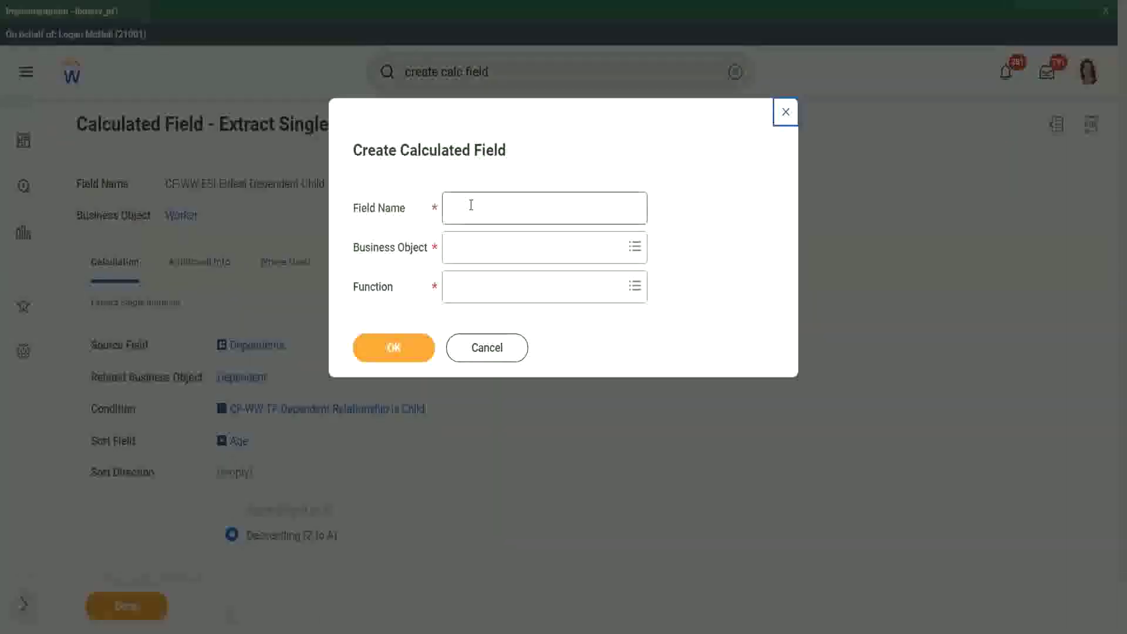
left_click(471, 205)
key("ctrl+v")
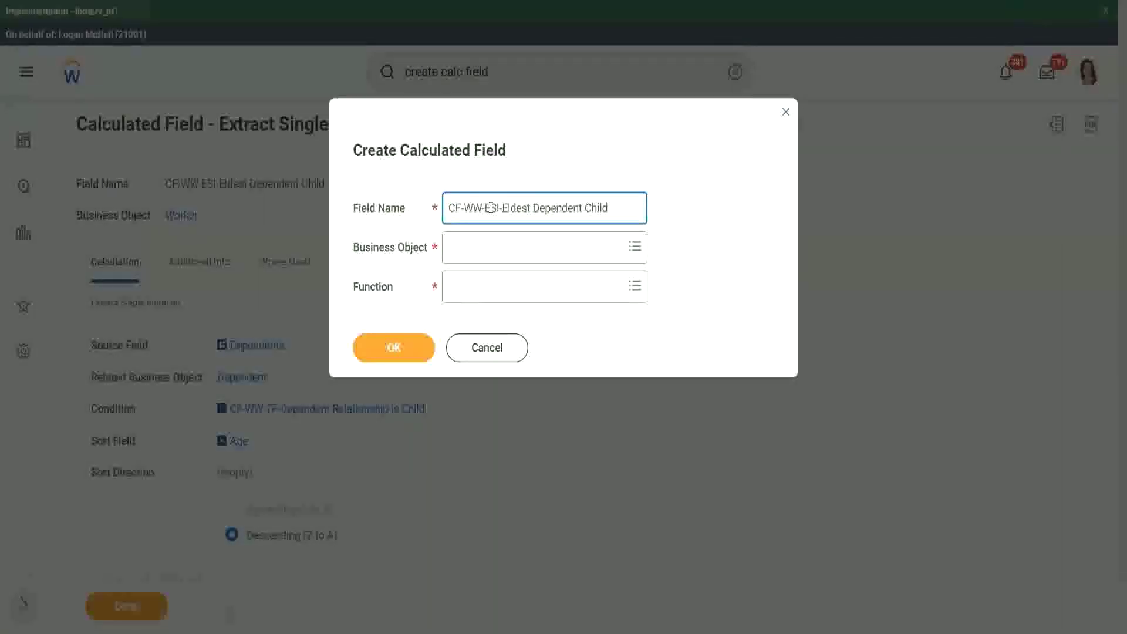
double_click(491, 216)
type("LRV-")
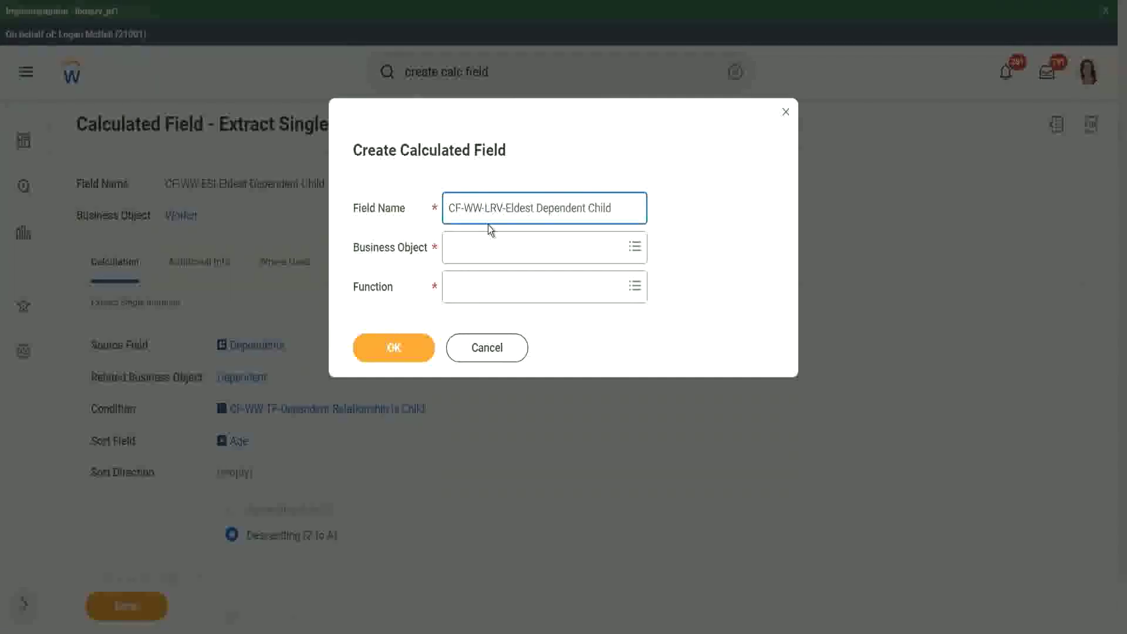
type("Age of ")
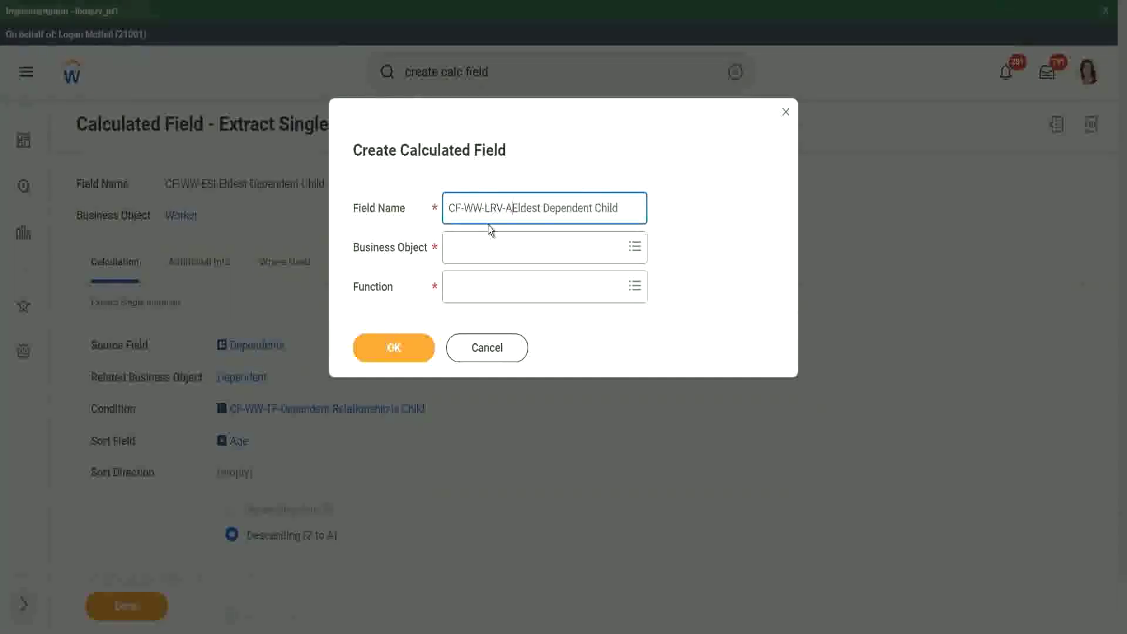
type("the")
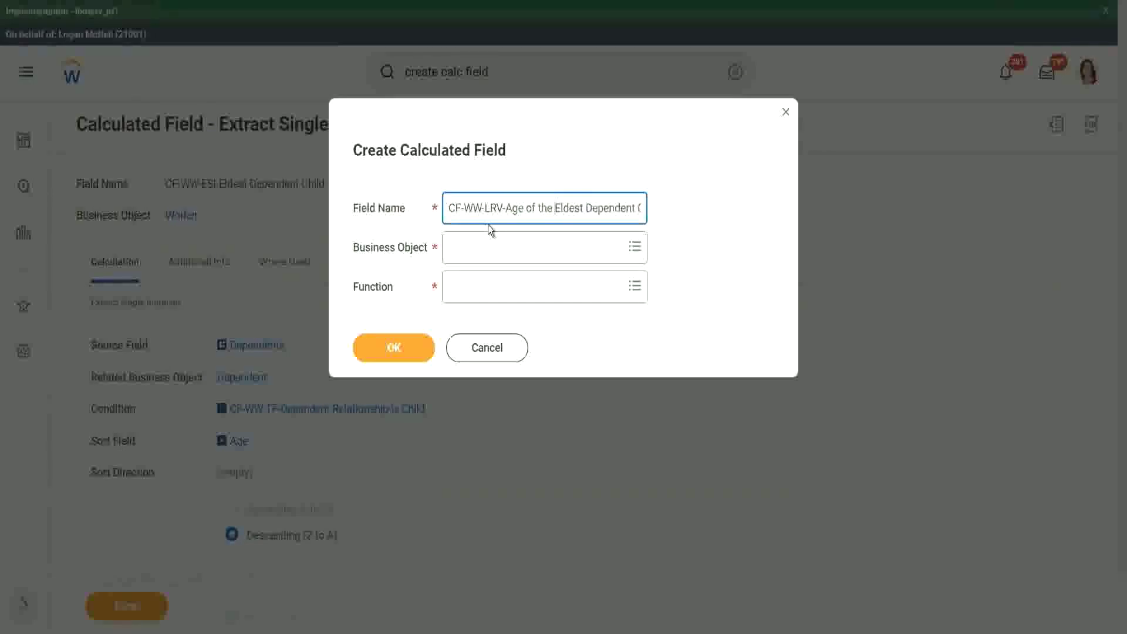
key("shift+Right")
type("e")
key("Right")
key("Right")
key("Right")
key("Right")
key("Right")
key("Right")
key("Right")
key("Right")
key("Right")
key("Right")
key("Right")
key("Right")
key("Right")
key("Right")
key("Right")
key("Right")
key("Right")
key("Right")
key("Right")
key("Right")
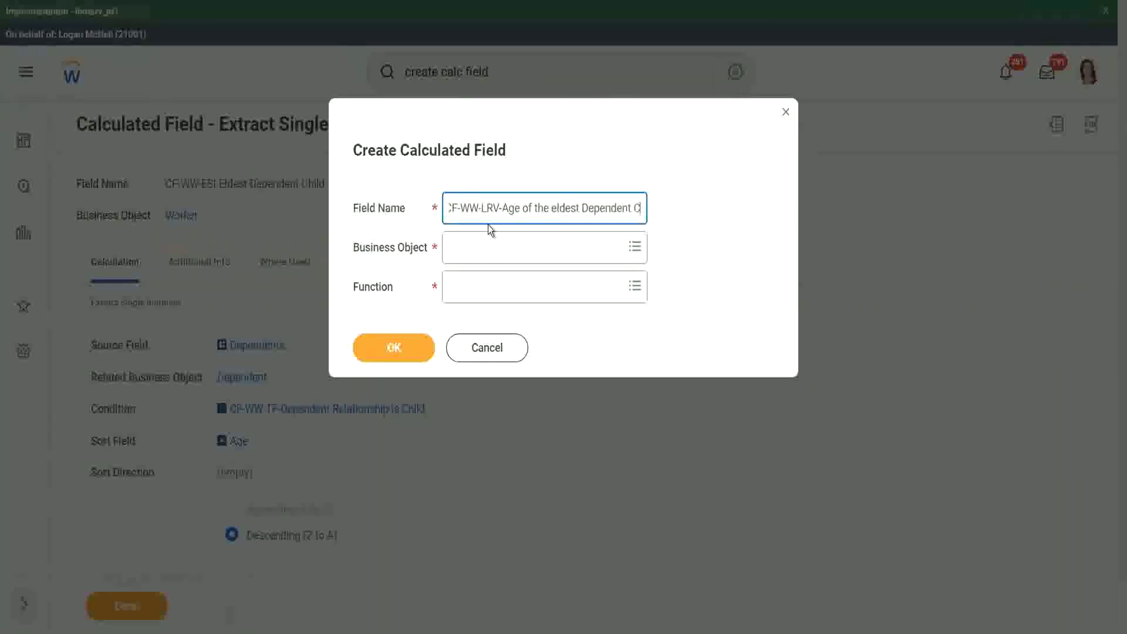
- Set Business Object to Worker and Function to Lookup Related Value, then confirm
key("Tab")
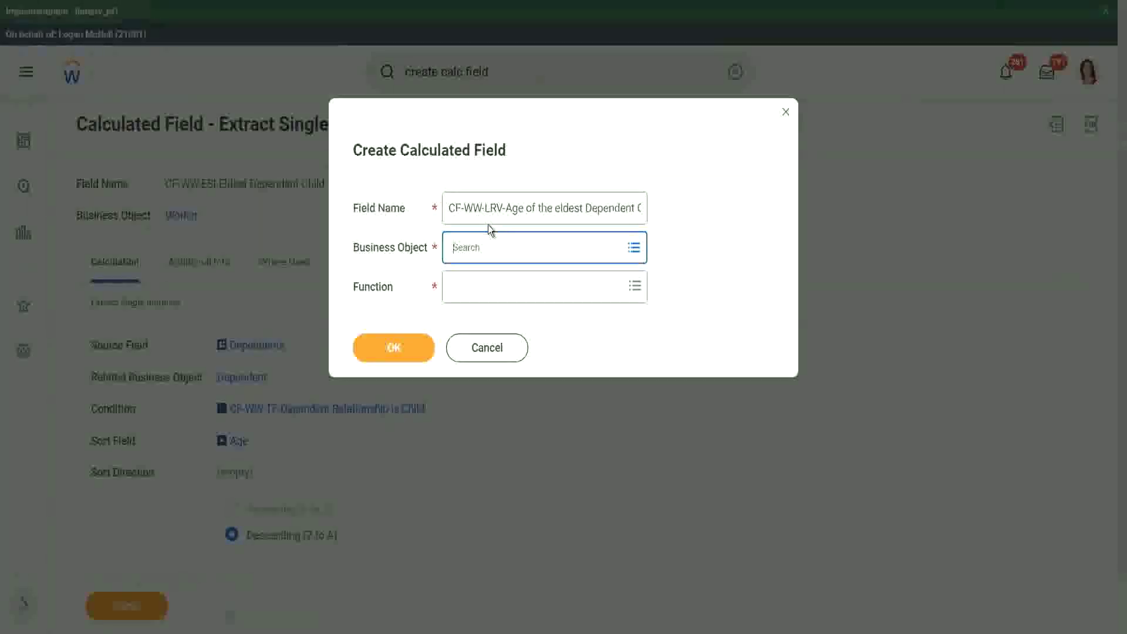
key("Return")
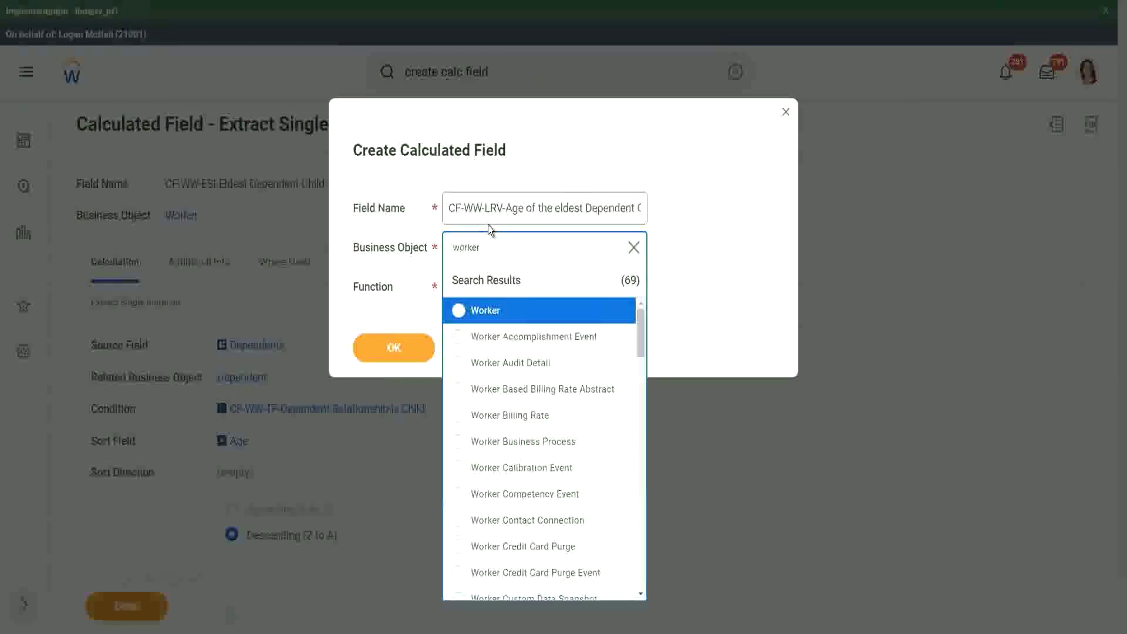
left_click(459, 309)
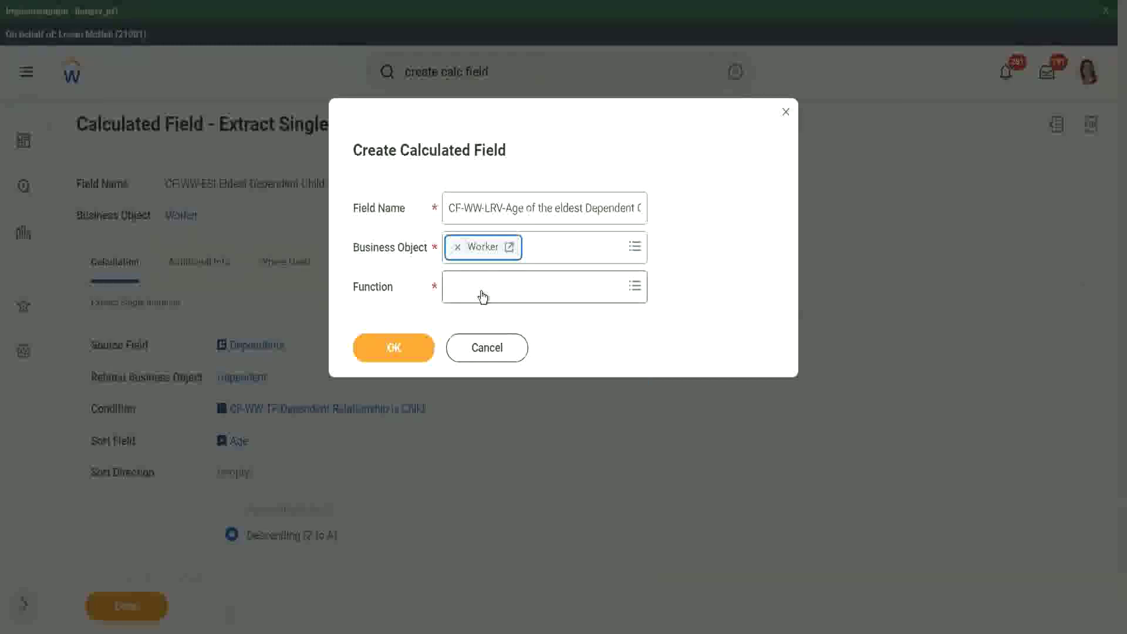
left_click(482, 296)
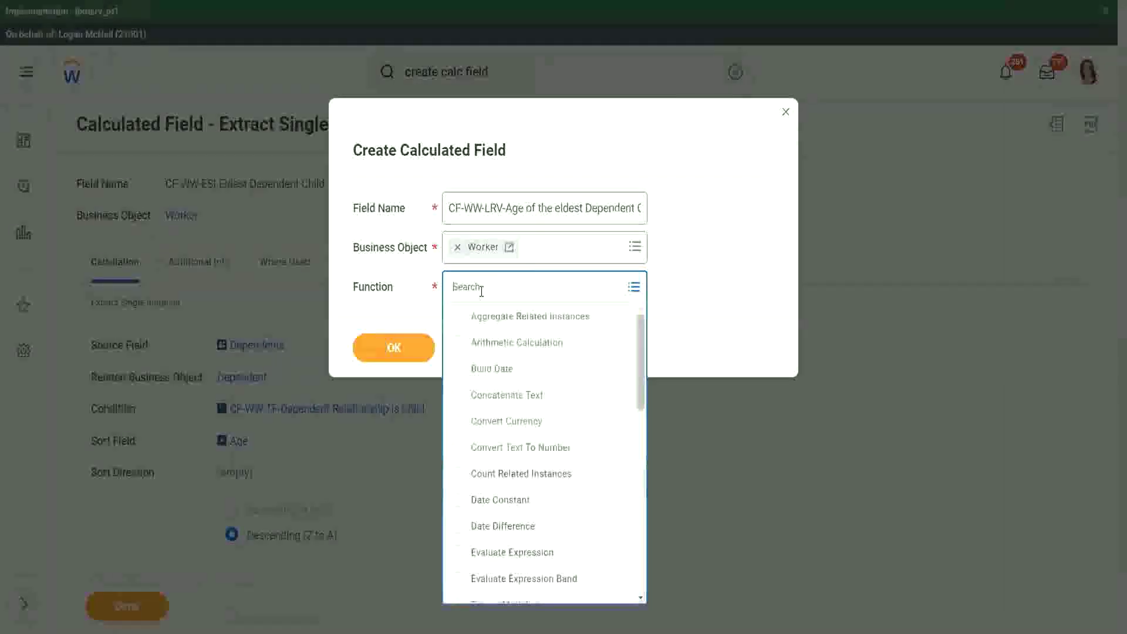
type("lrv")
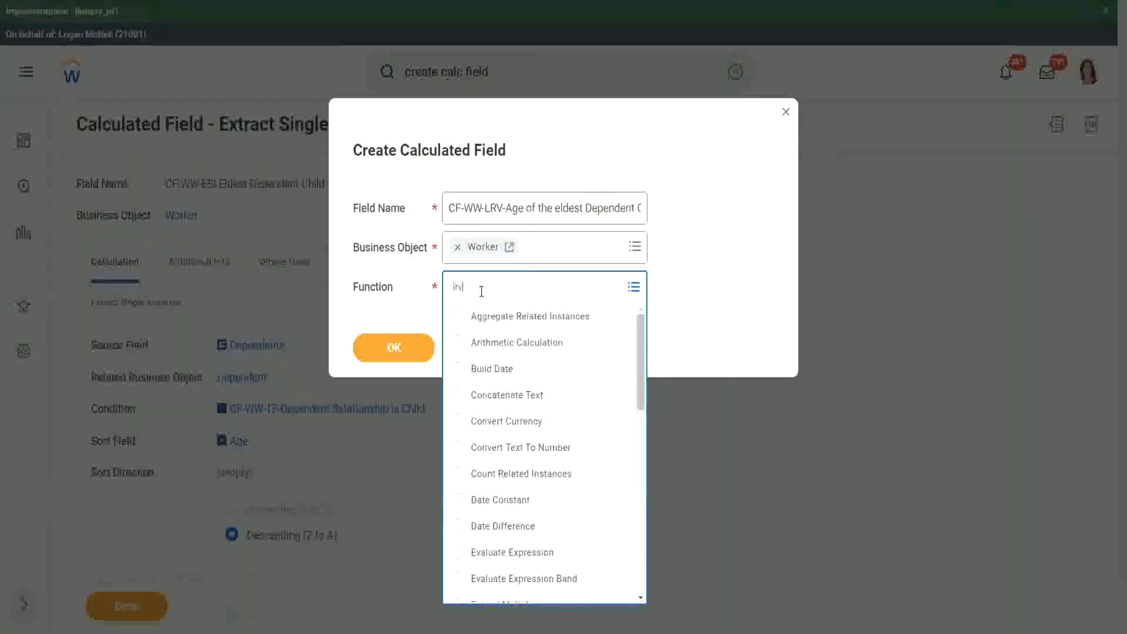
key("Return")
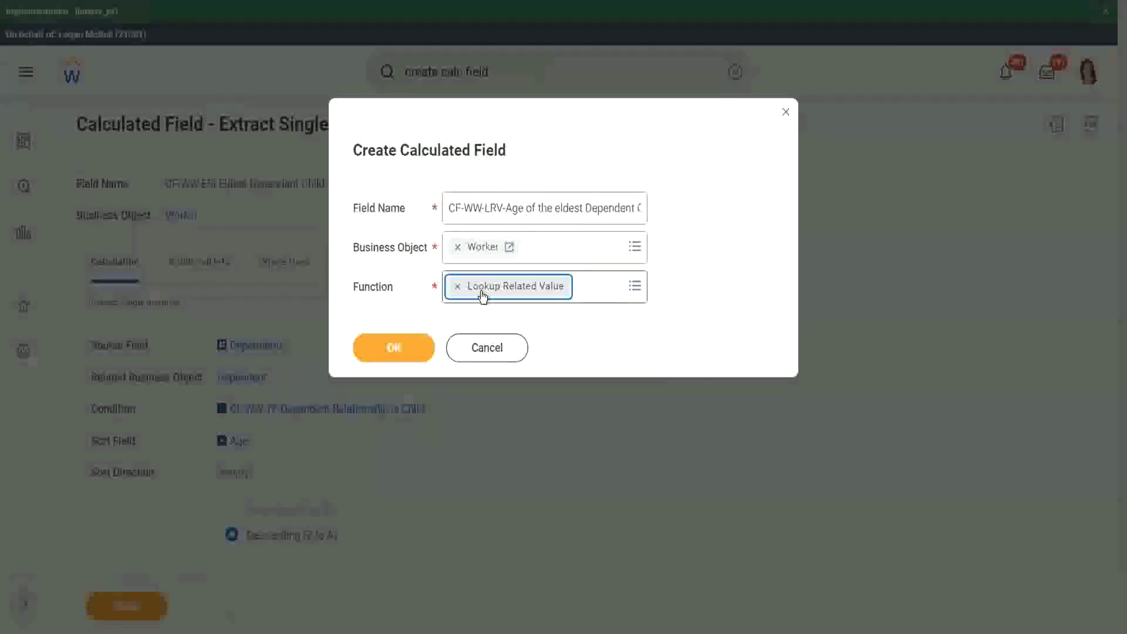
left_click(393, 348)
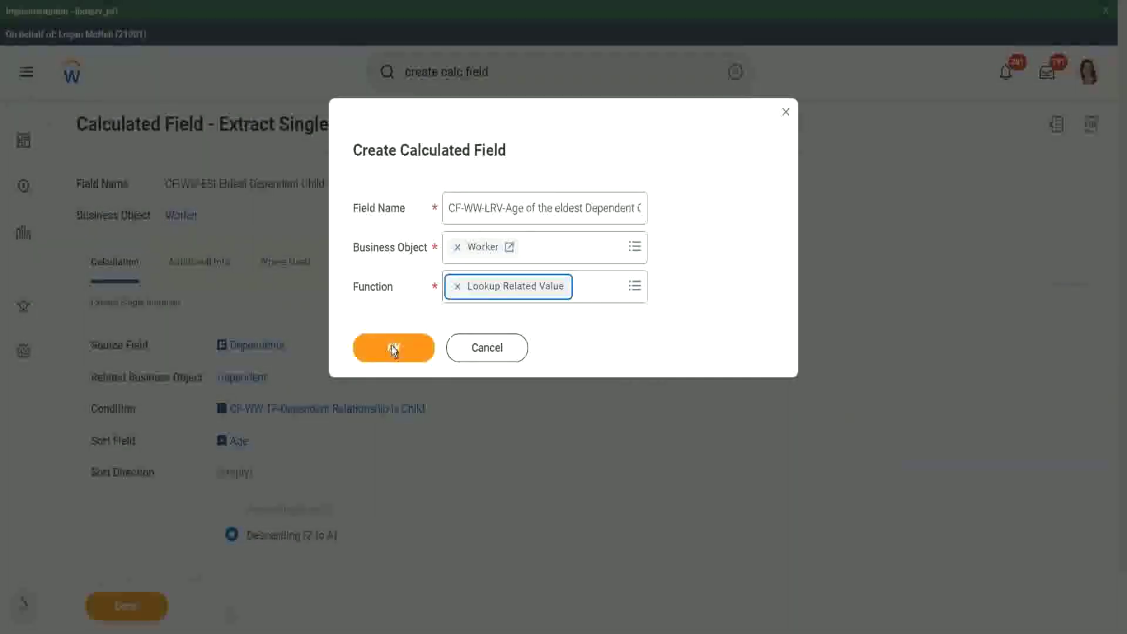